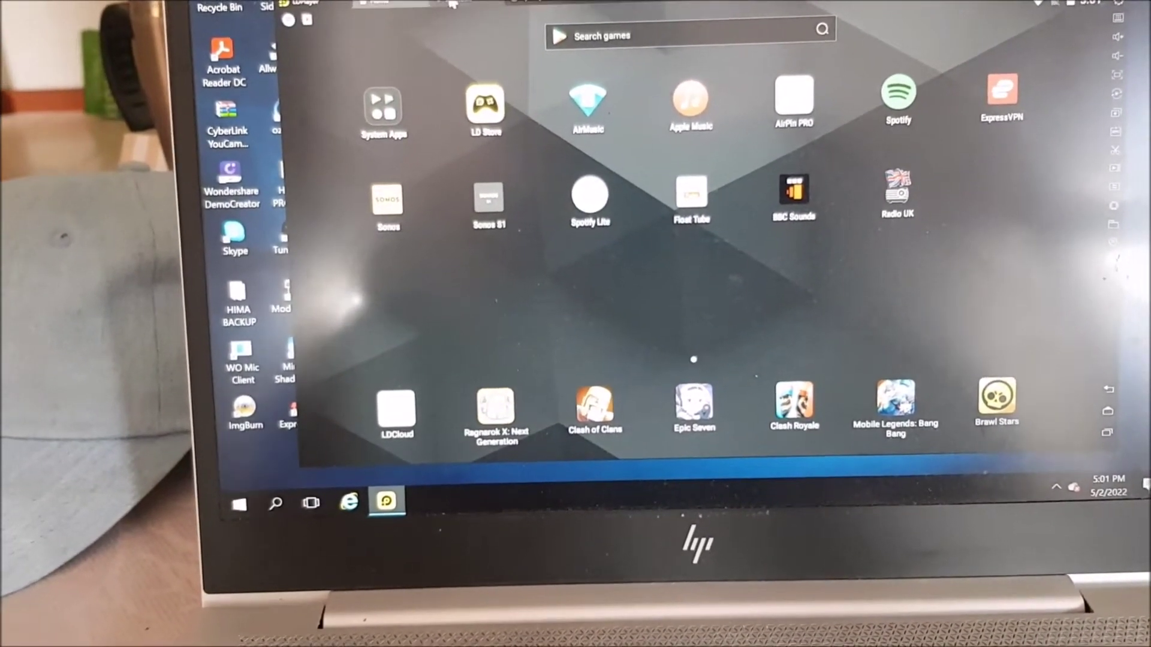
# Connect AirMusic to the Living Room Sonos, play Easy Jazz in Spotify Lite, then go home.
pyautogui.click(452, 3)
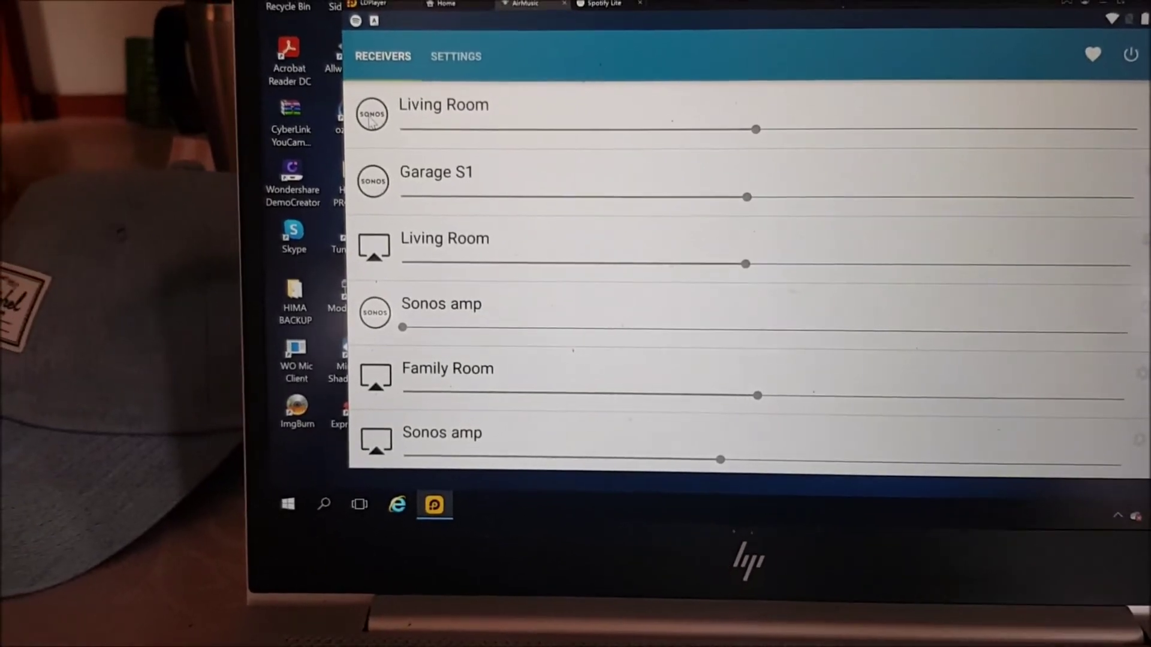
pyautogui.click(324, 141)
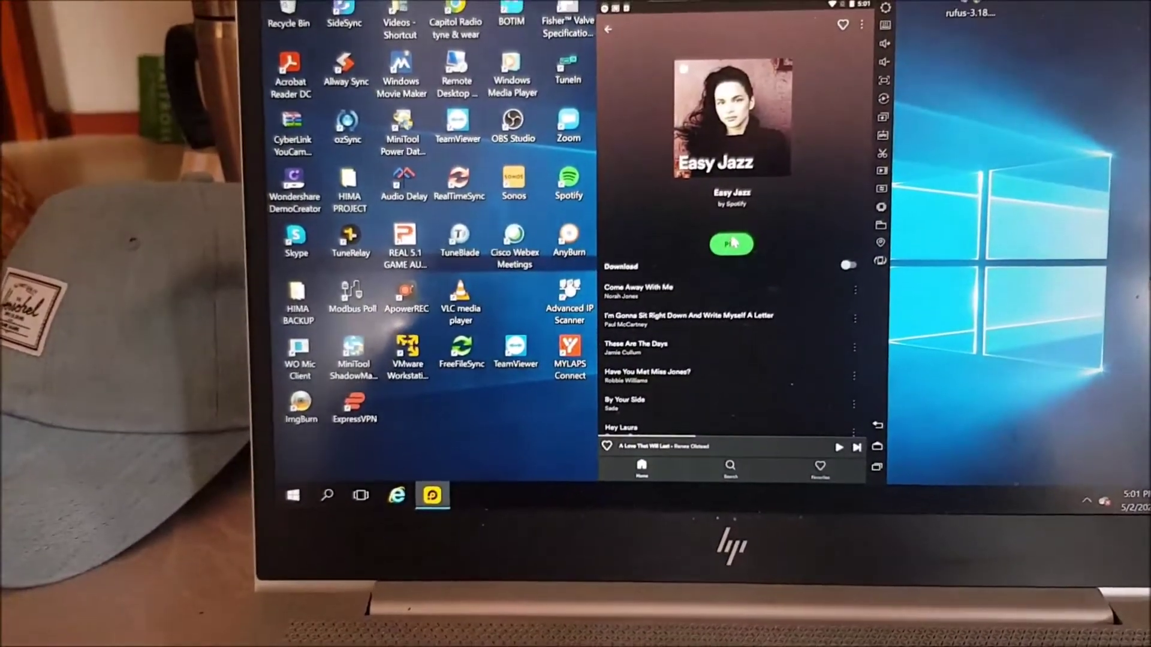
pyautogui.click(731, 242)
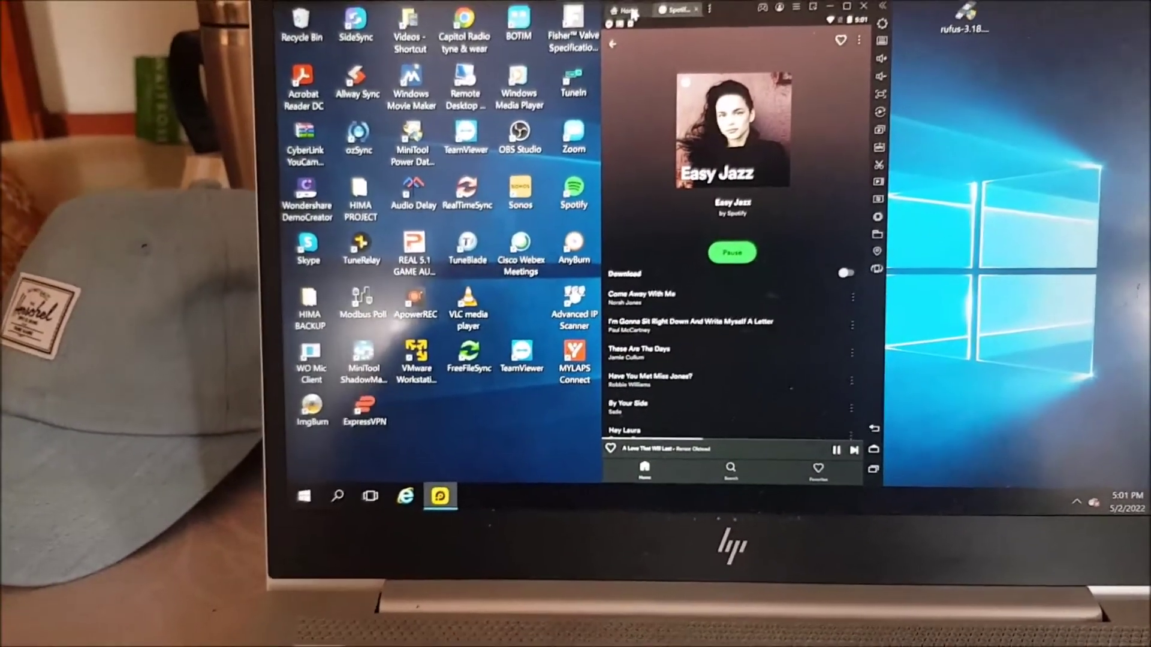
pyautogui.click(634, 13)
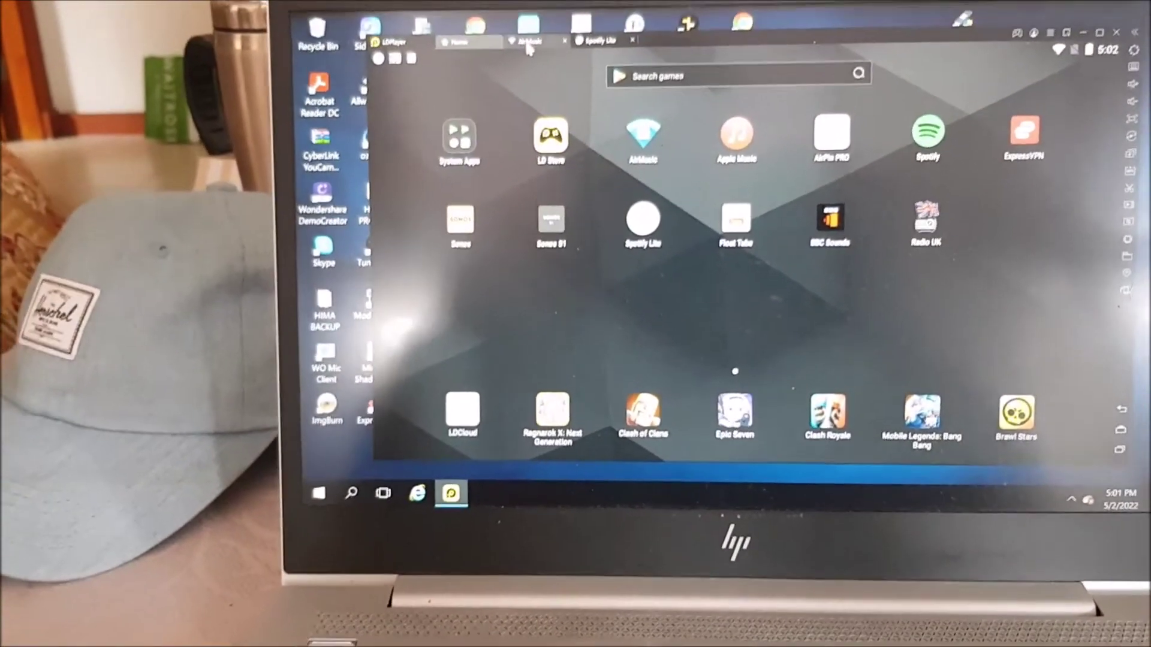
# Bring AirMusic's receivers list with its volume sliders back into view.
pyautogui.click(527, 41)
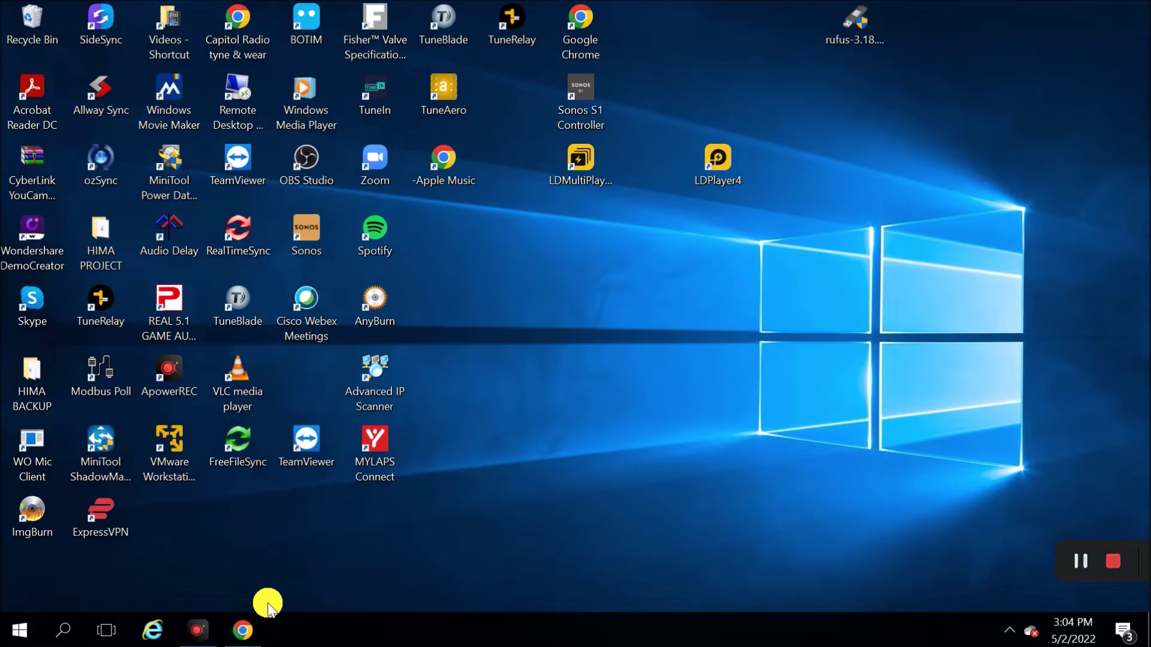
pyautogui.moveTo(238, 640)
pyautogui.click(238, 641)
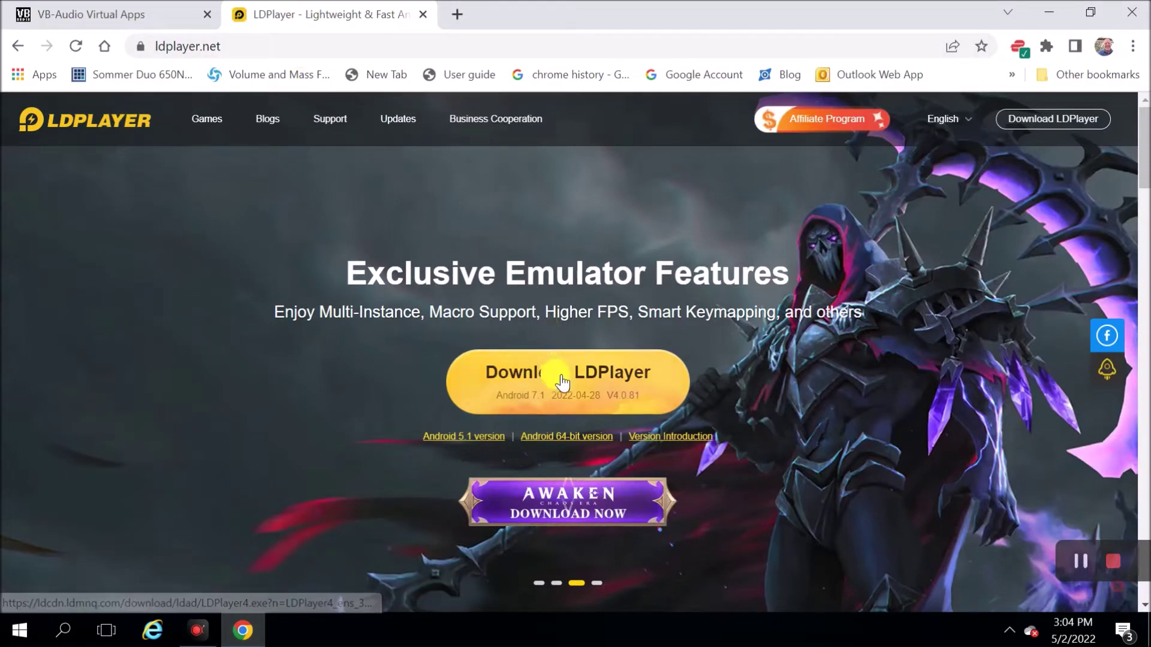
pyautogui.click(136, 12)
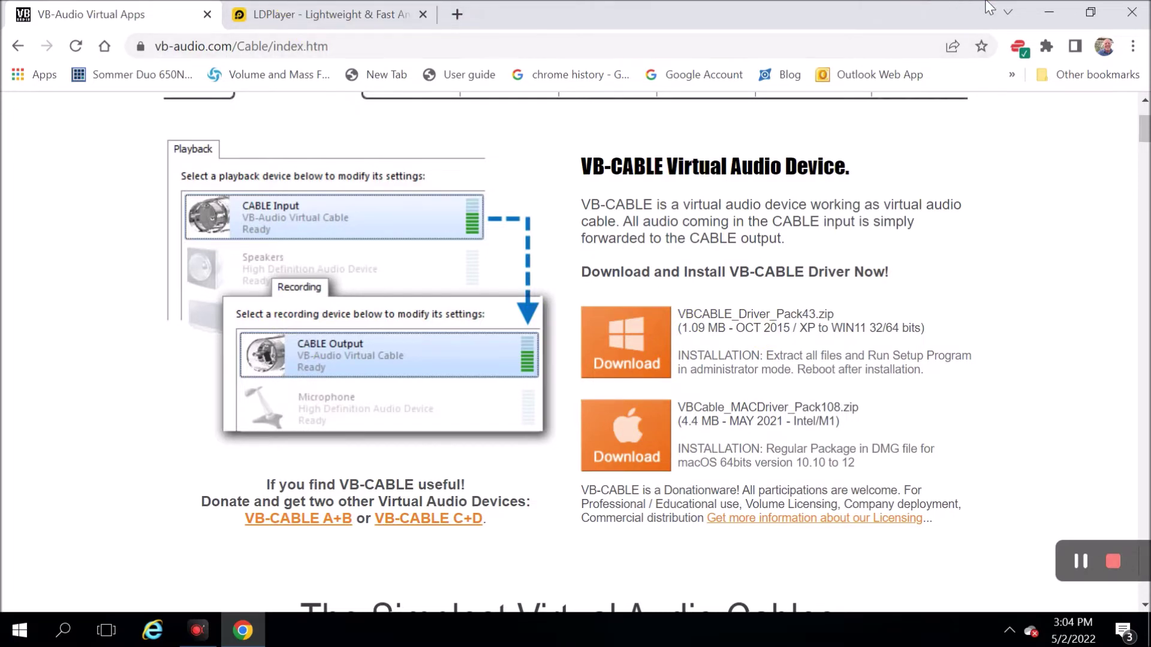
pyautogui.click(1049, 12)
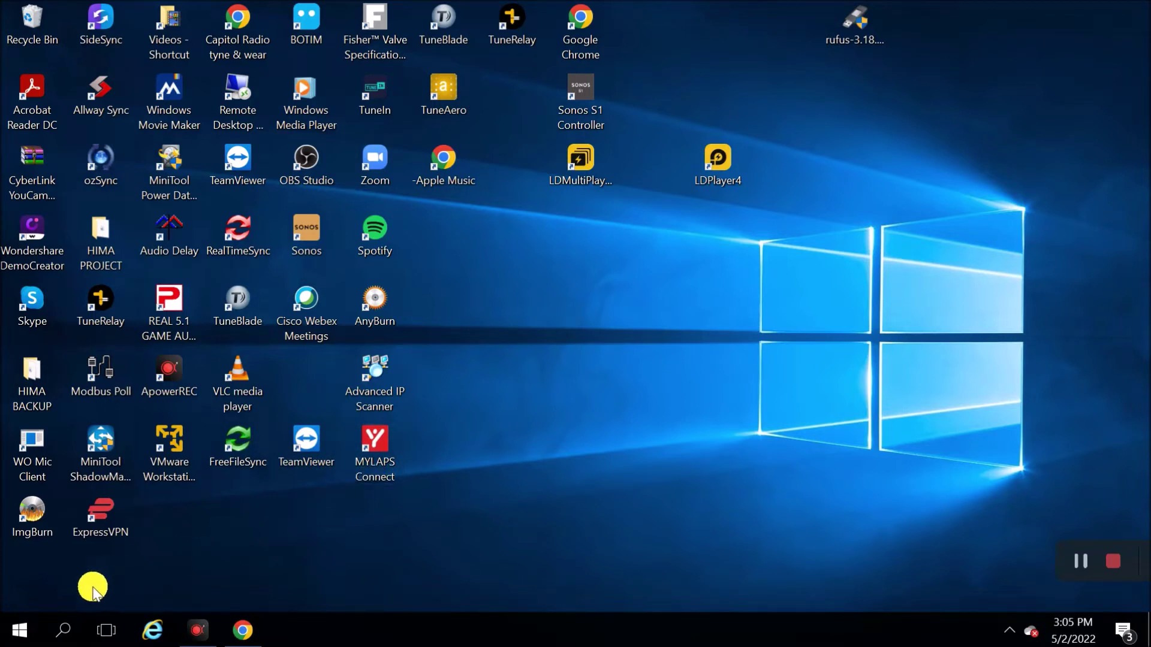
pyautogui.click(60, 632)
pyautogui.write('s')
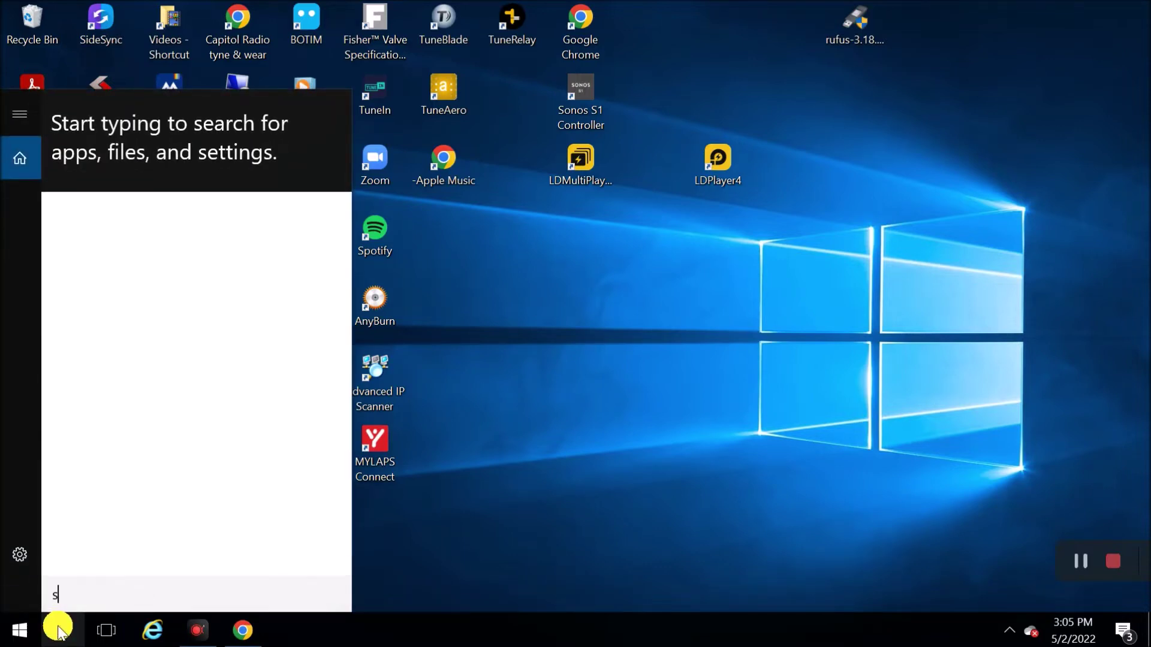
pyautogui.write('ound')
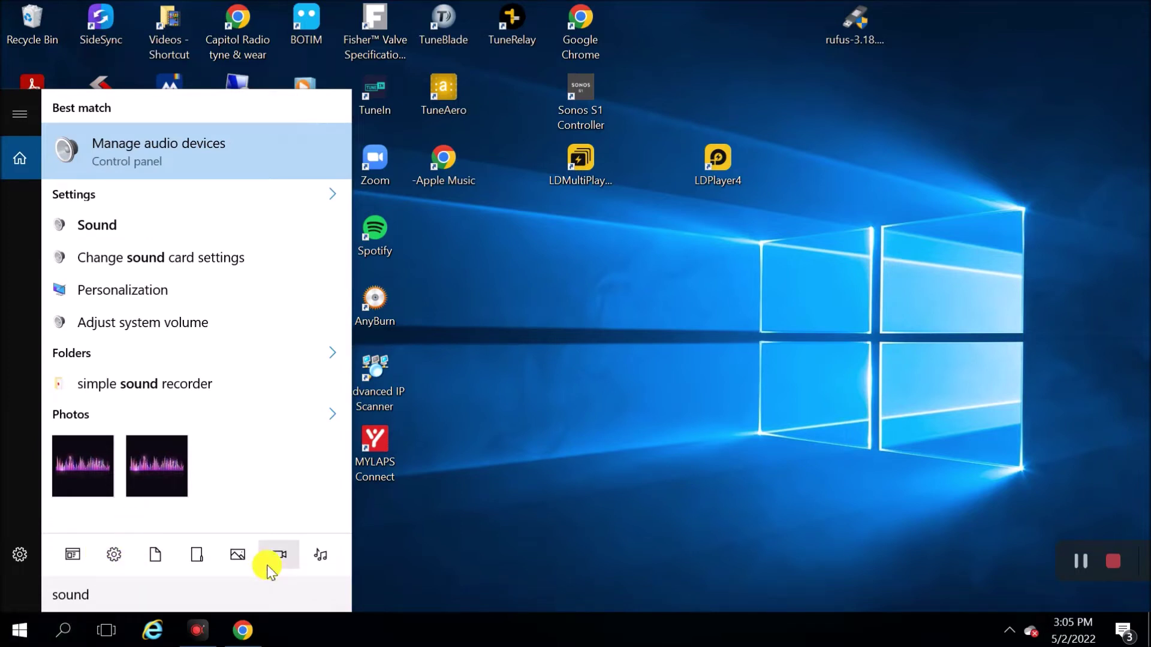
pyautogui.write('s')
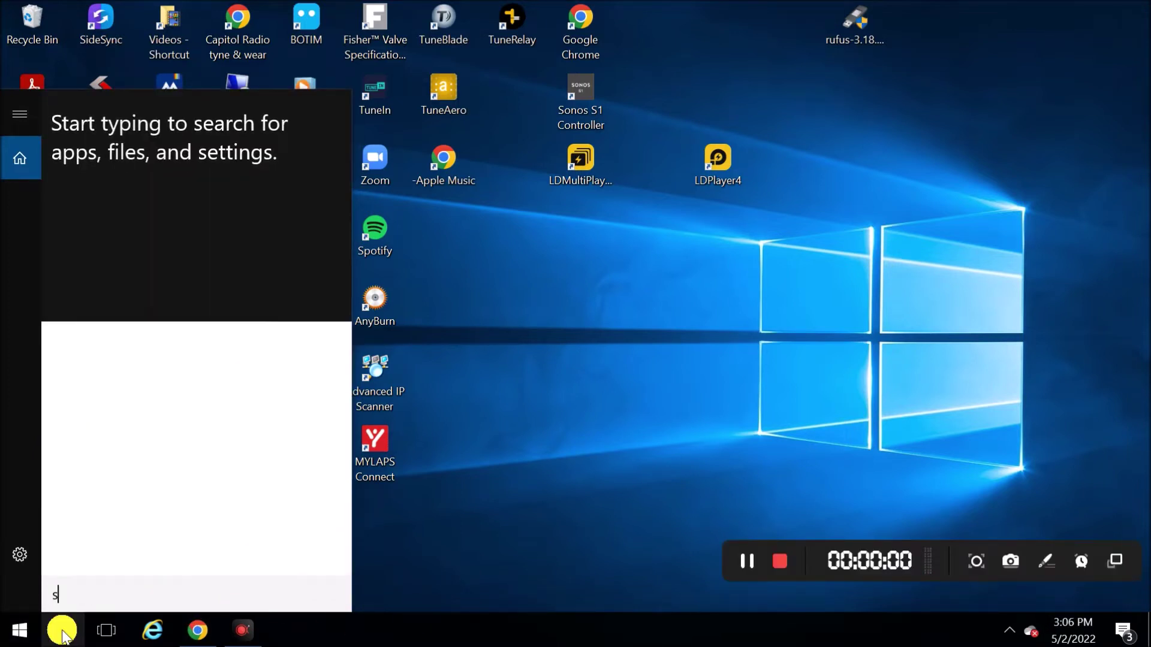
pyautogui.write('ound')
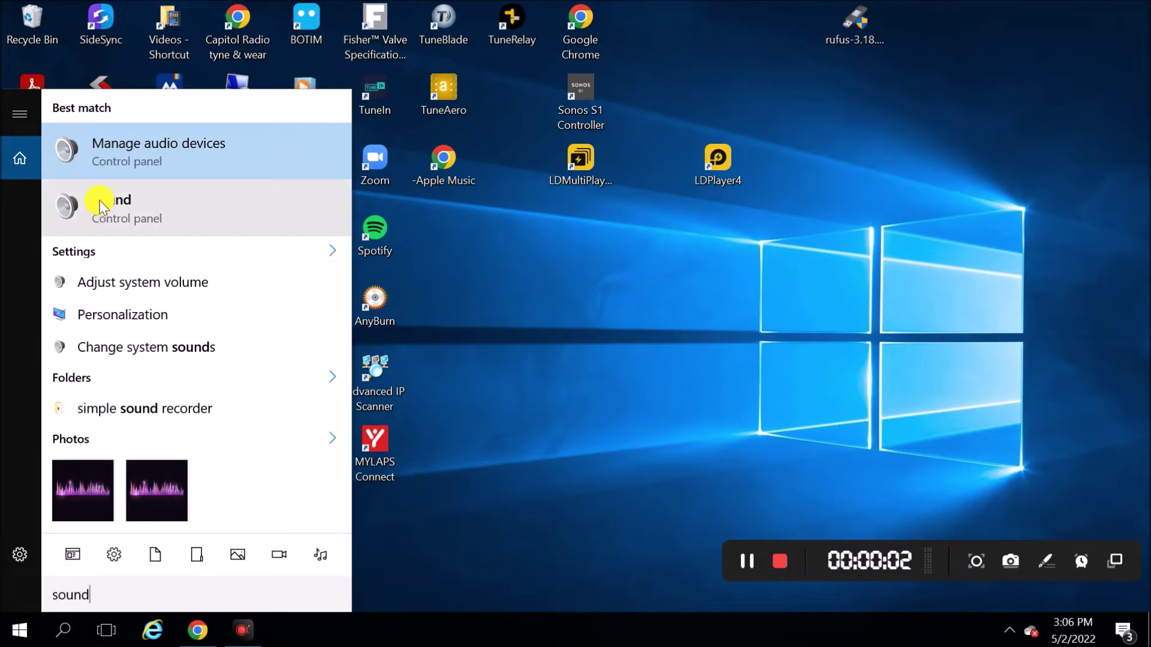
pyautogui.click(101, 207)
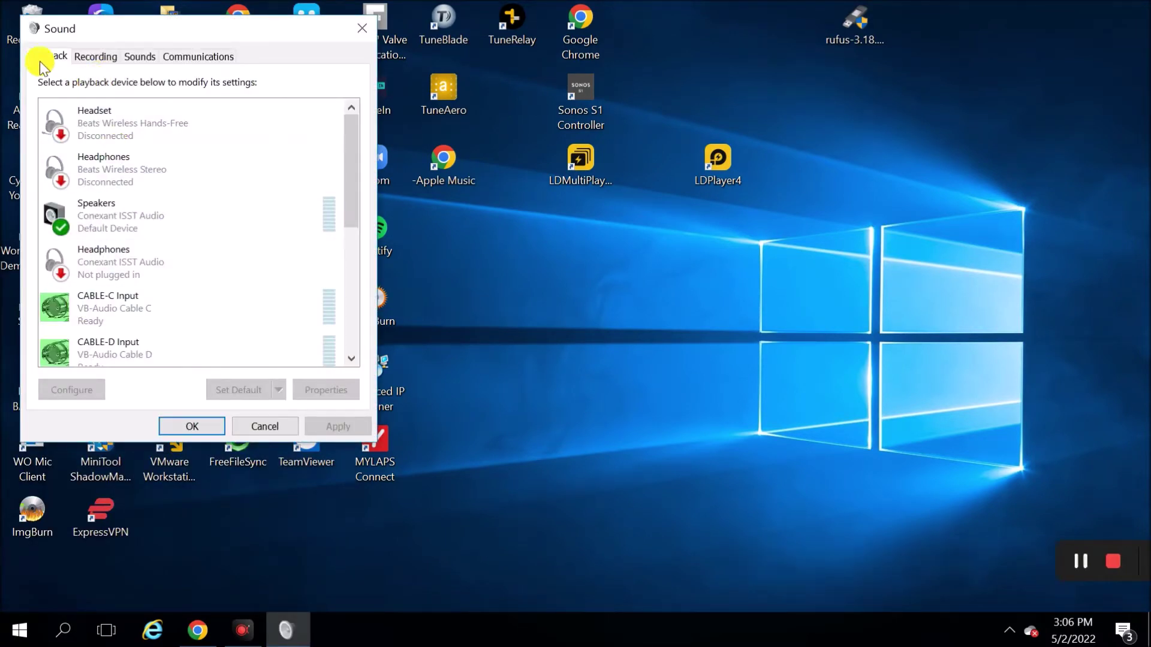
pyautogui.moveTo(351, 205); pyautogui.dragTo(362, 318)
pyautogui.click(97, 181)
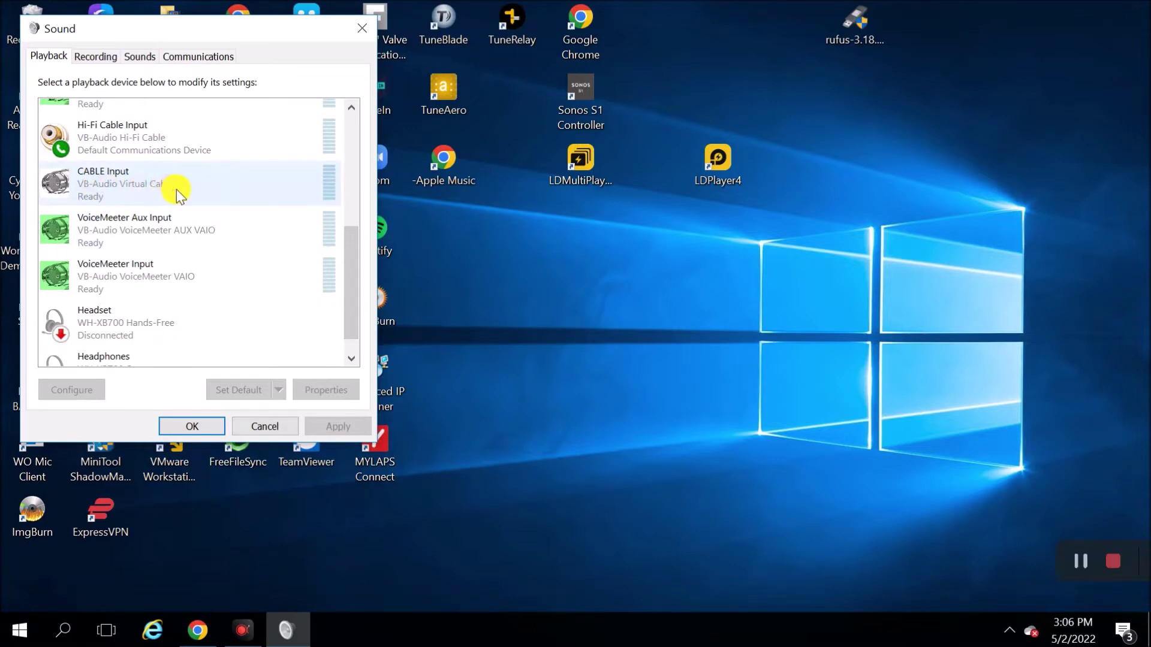
pyautogui.click(106, 58)
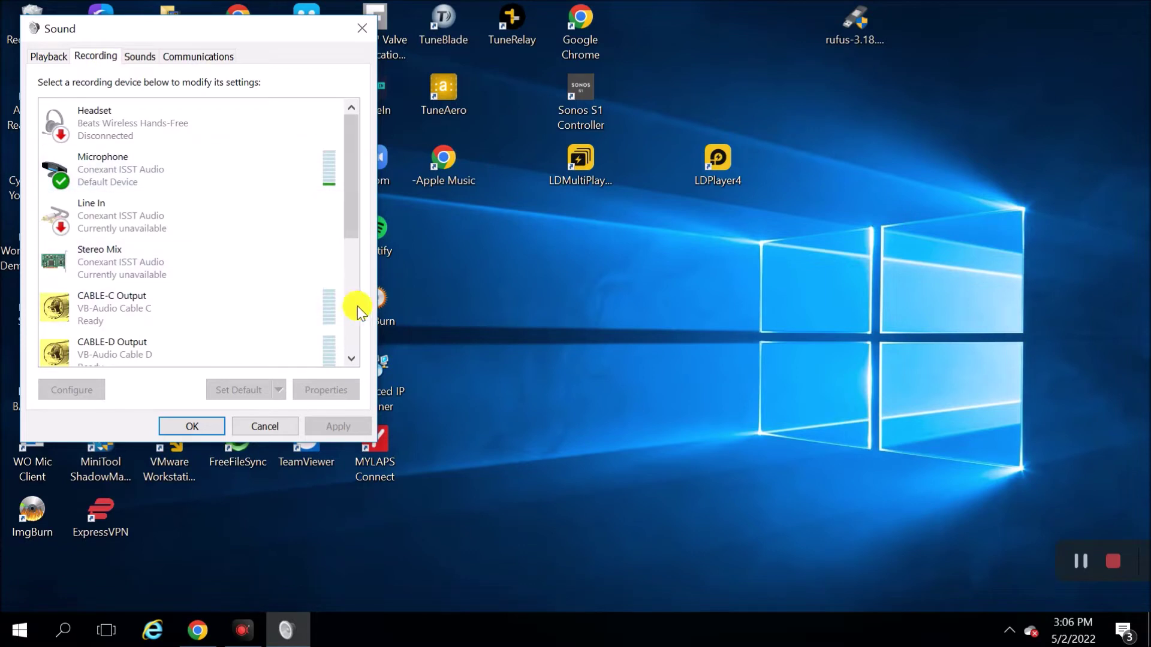
pyautogui.moveTo(351, 213); pyautogui.dragTo(362, 296)
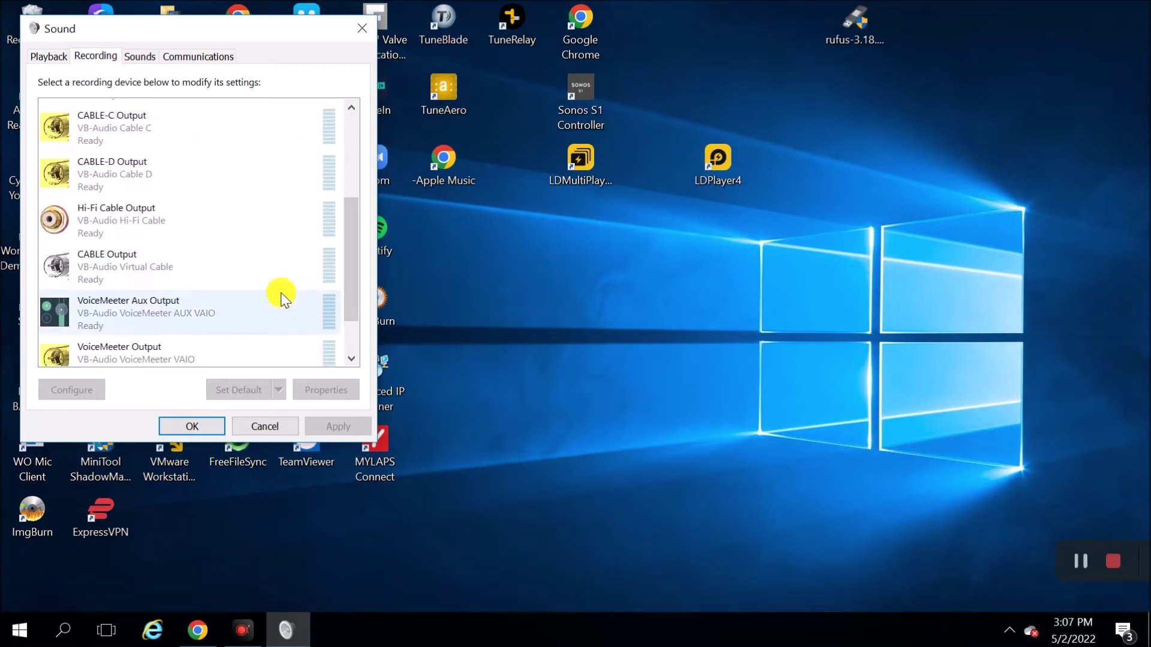
# Close the Sound dialog, relaunch the LDPlayer4 emulator to its home screen, and open Settings.
pyautogui.click(191, 428)
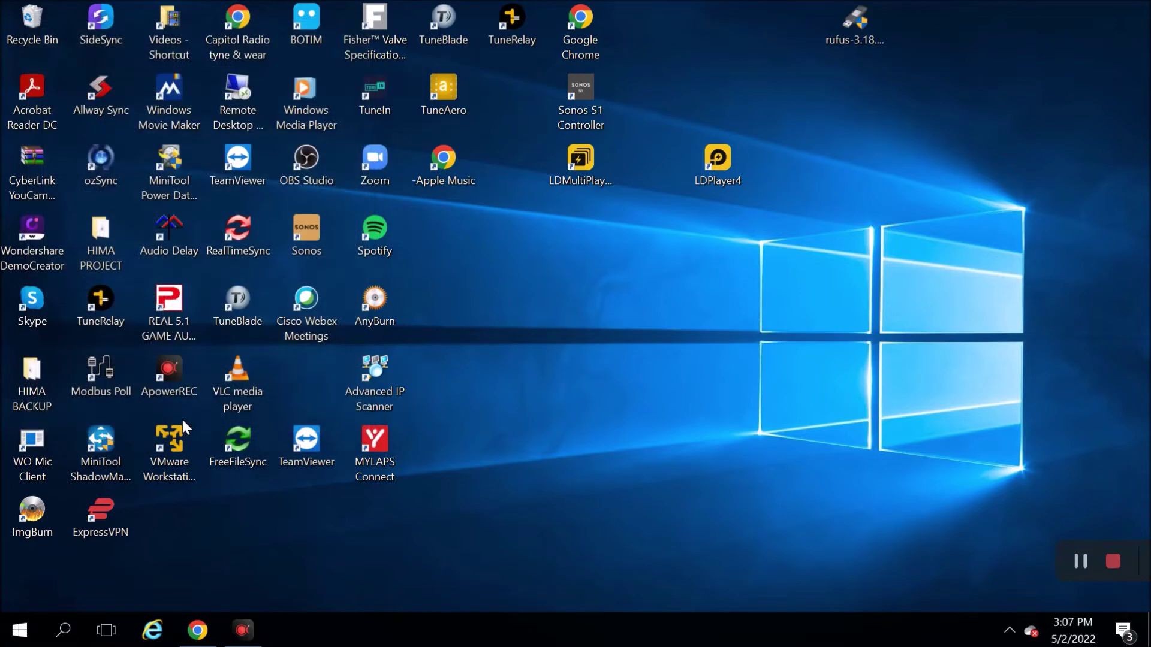
pyautogui.doubleClick(724, 178)
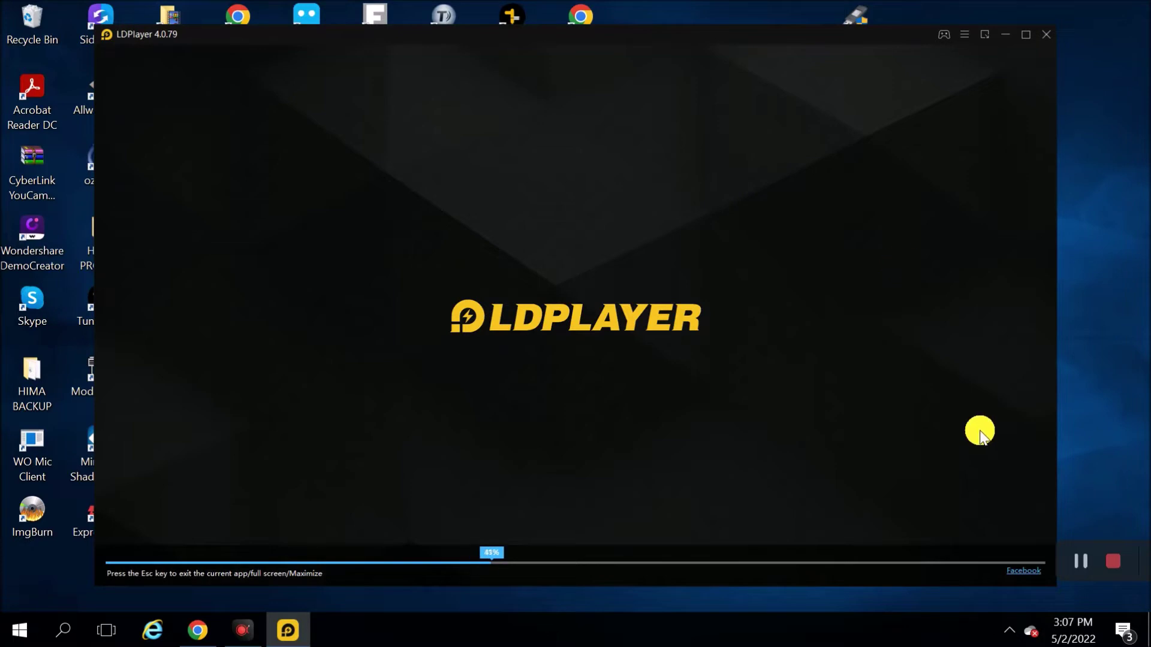
pyautogui.click(1009, 630)
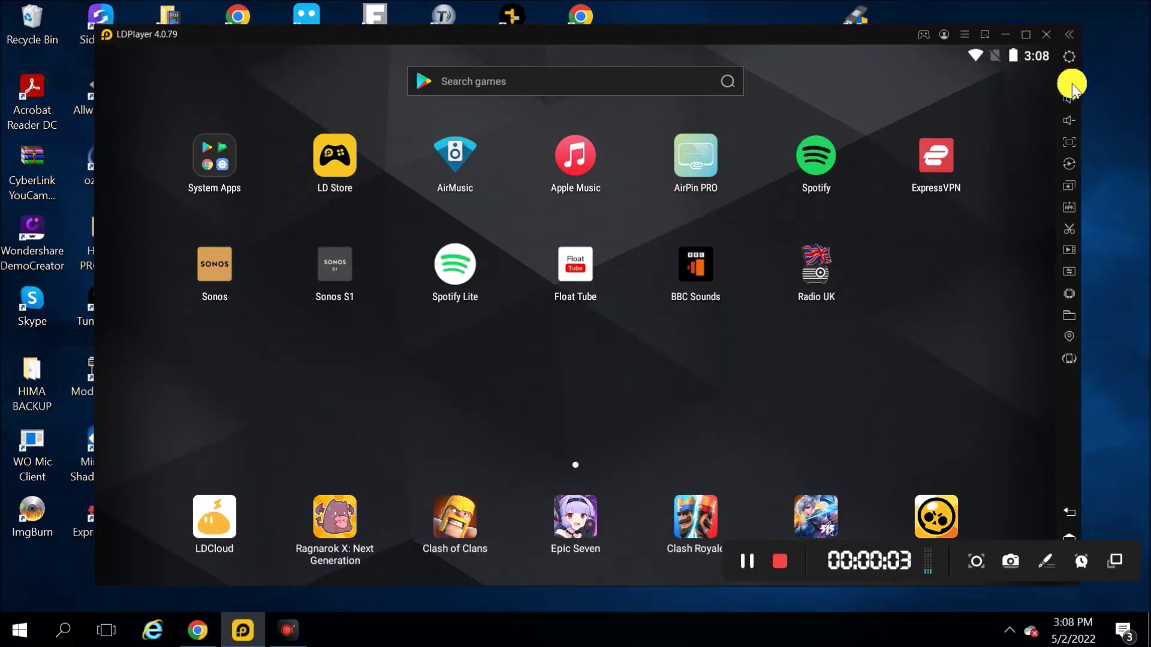
pyautogui.click(1069, 56)
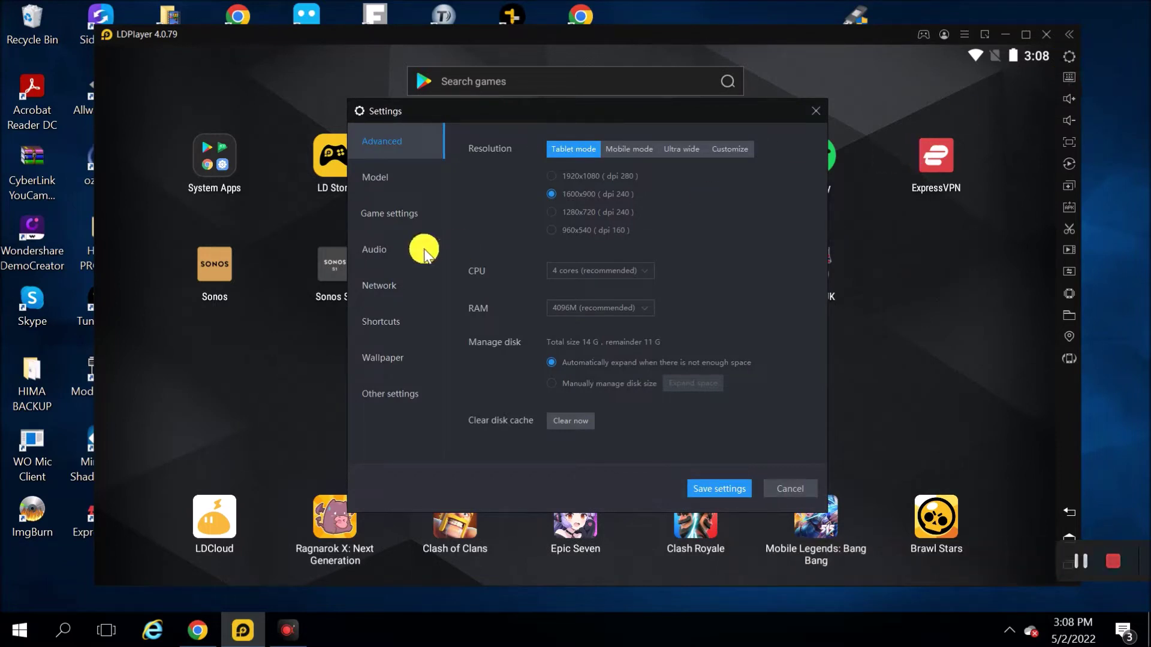
# Enable network bridging with DHCP in LDPlayer's network settings, save, and reopen Settings.
pyautogui.click(380, 286)
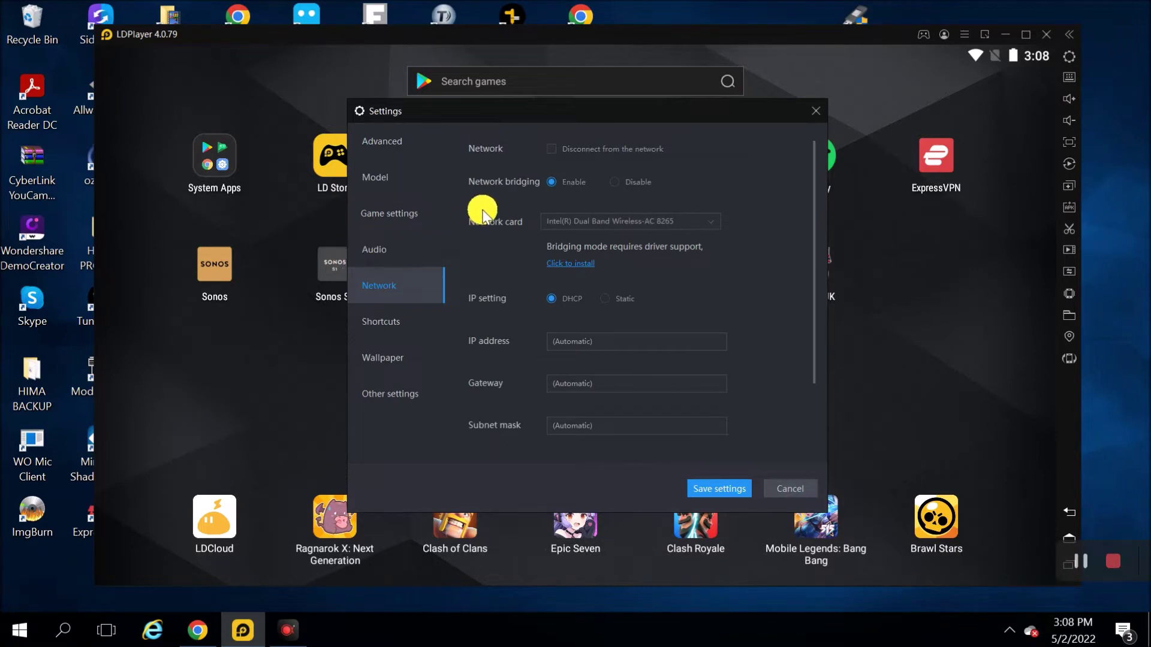
pyautogui.click(554, 183)
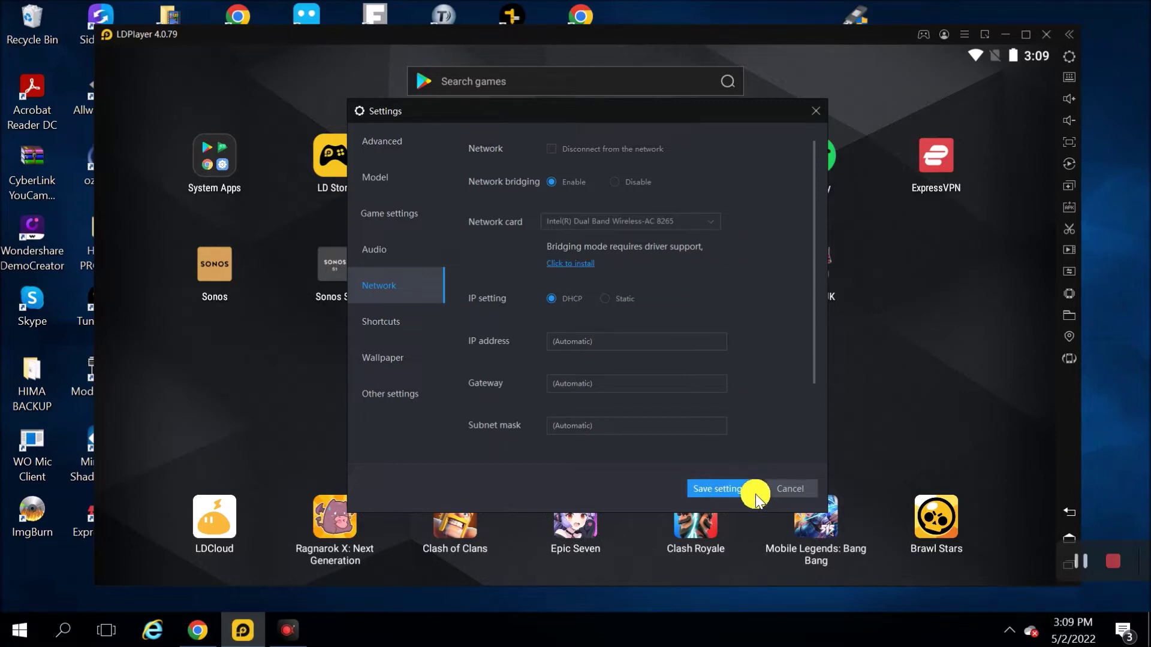
pyautogui.click(682, 474)
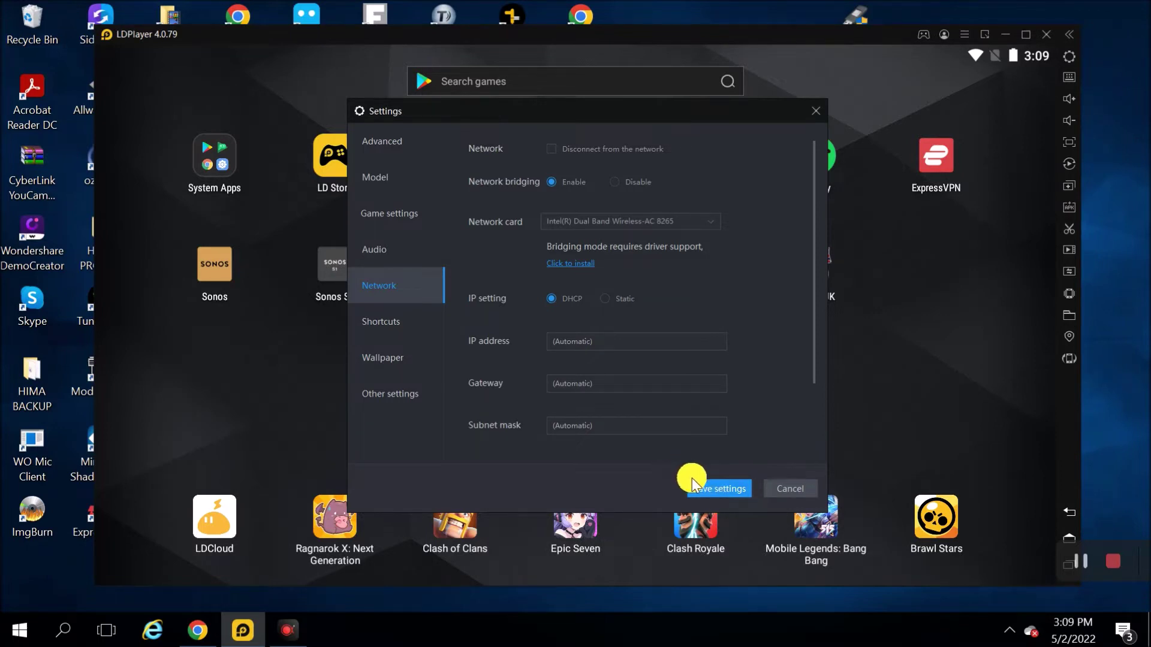
pyautogui.click(694, 485)
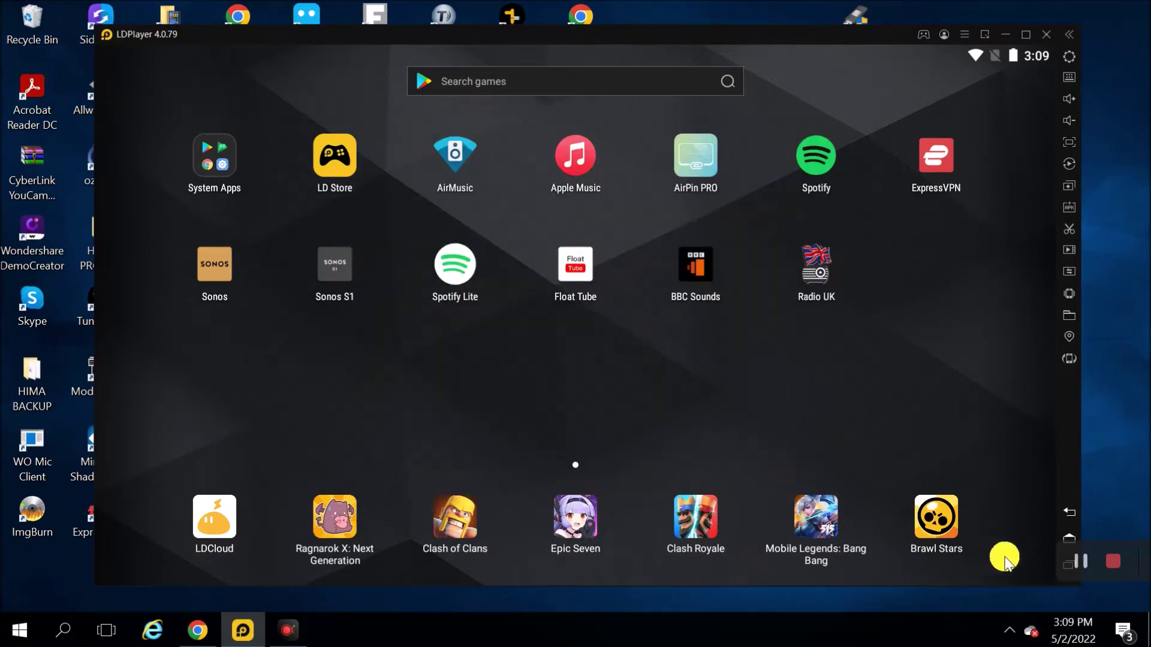
pyautogui.click(1109, 555)
pyautogui.click(1069, 56)
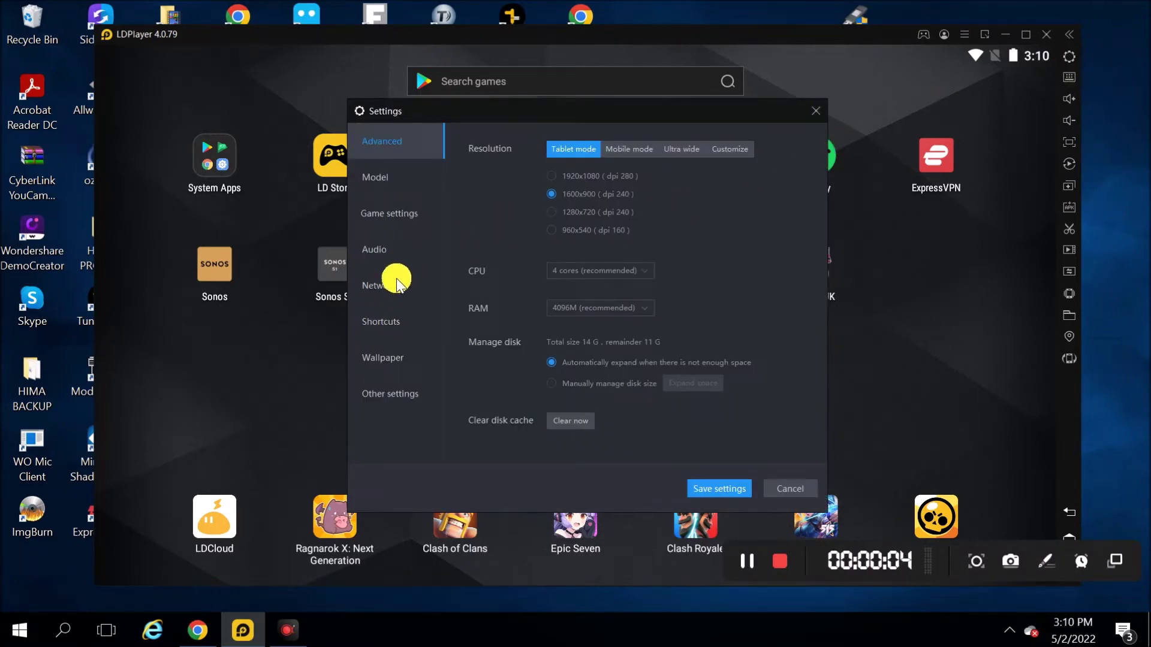
pyautogui.click(373, 250)
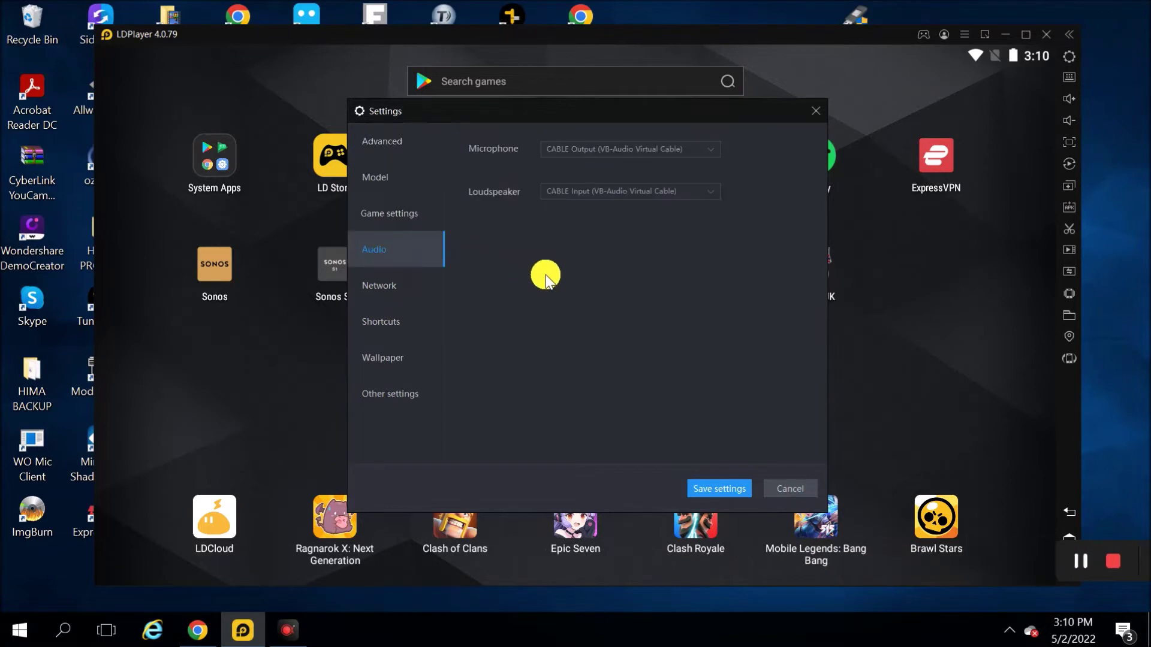
pyautogui.click(701, 153)
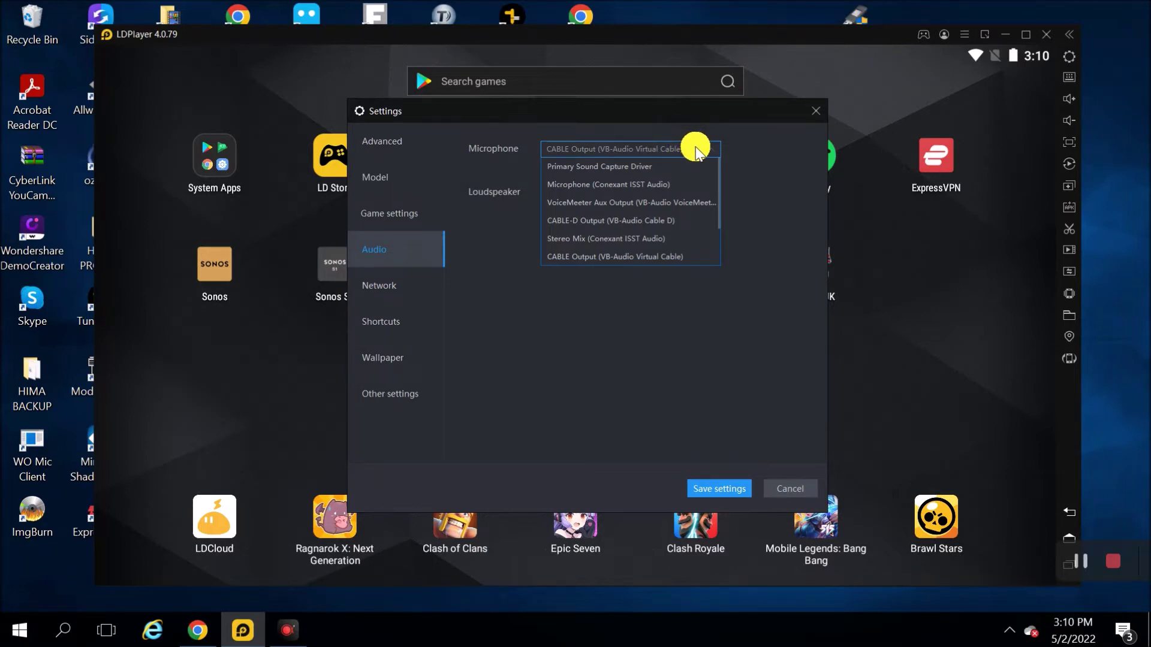
pyautogui.click(696, 149)
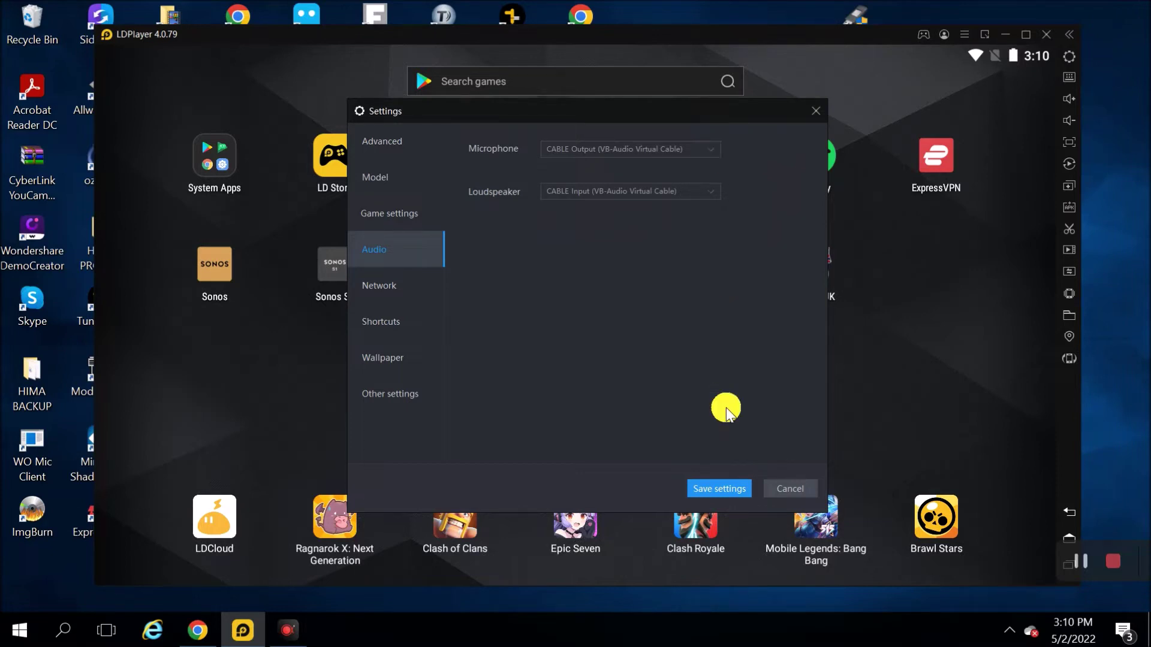
pyautogui.click(704, 496)
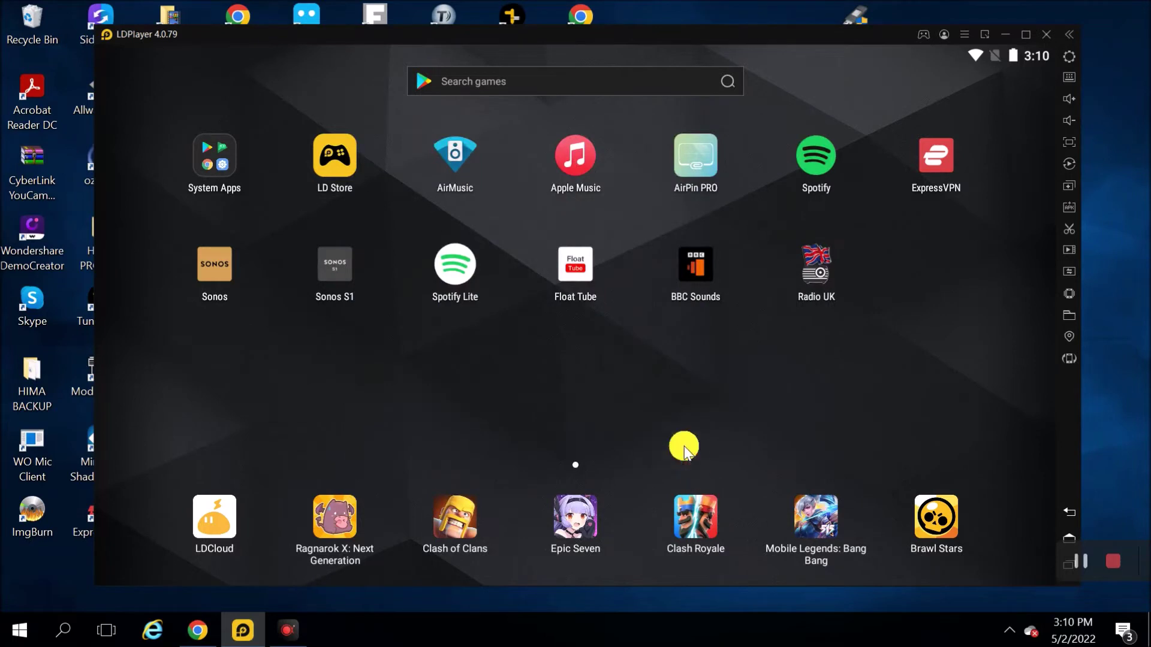
# Launch Google Play from the System Apps folder.
pyautogui.click(209, 166)
pyautogui.click(209, 167)
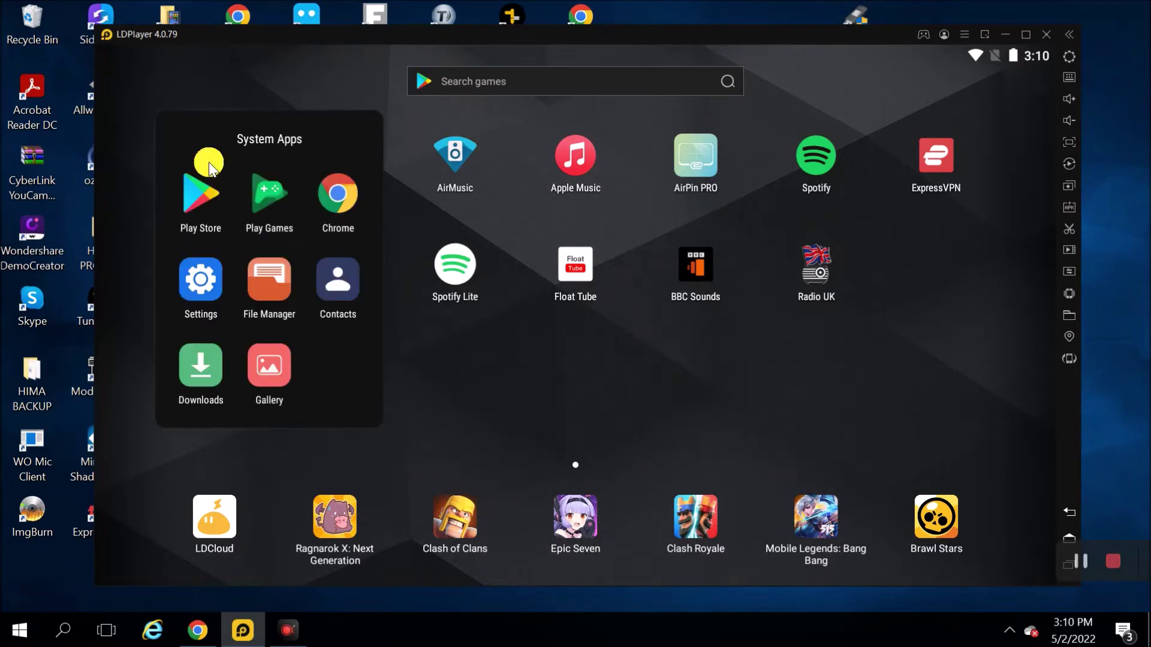
pyautogui.click(199, 198)
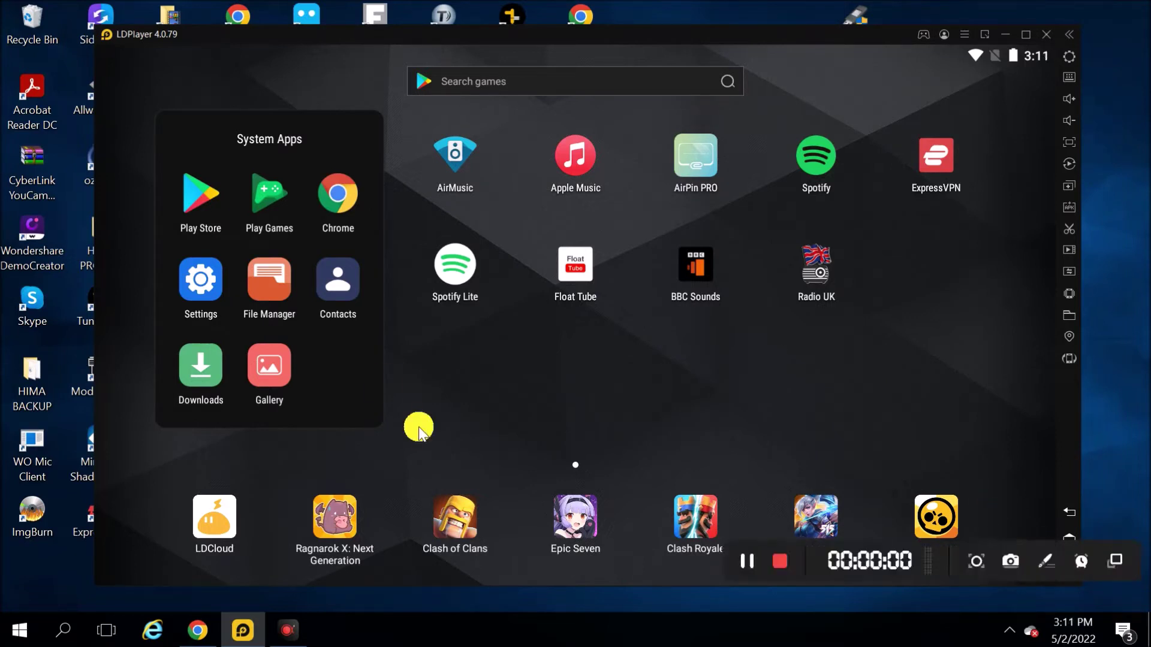
pyautogui.click(171, 189)
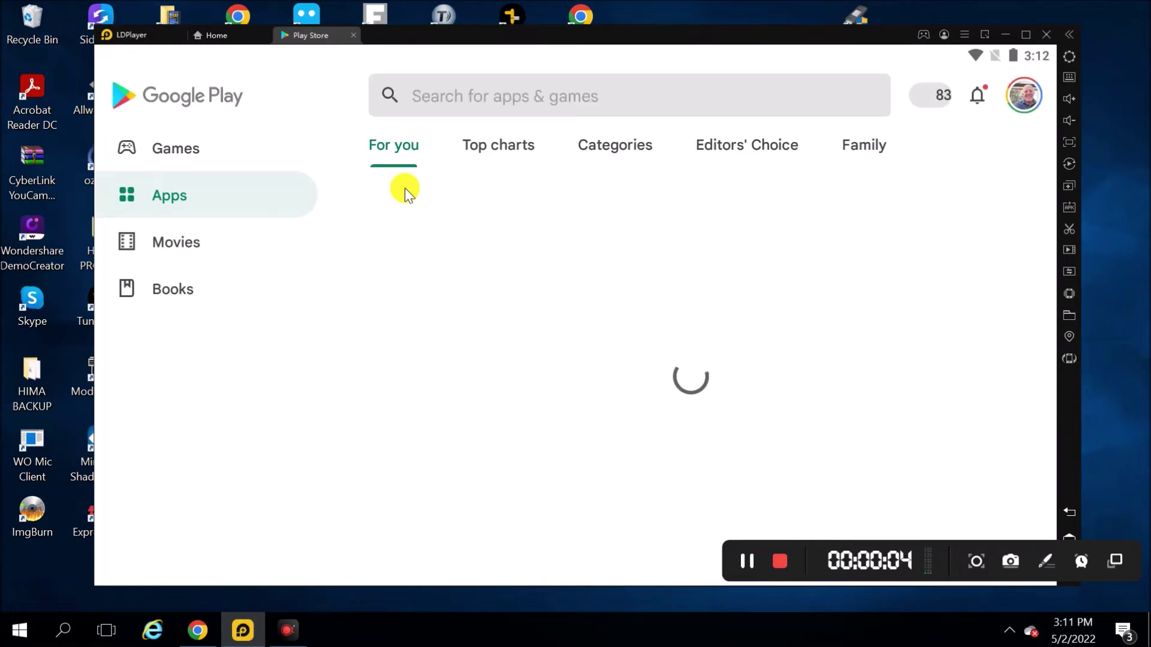
# Search Play Store for 'airmusic', confirm AirMusic shows Installed, then close Google Play.
pyautogui.click(455, 88)
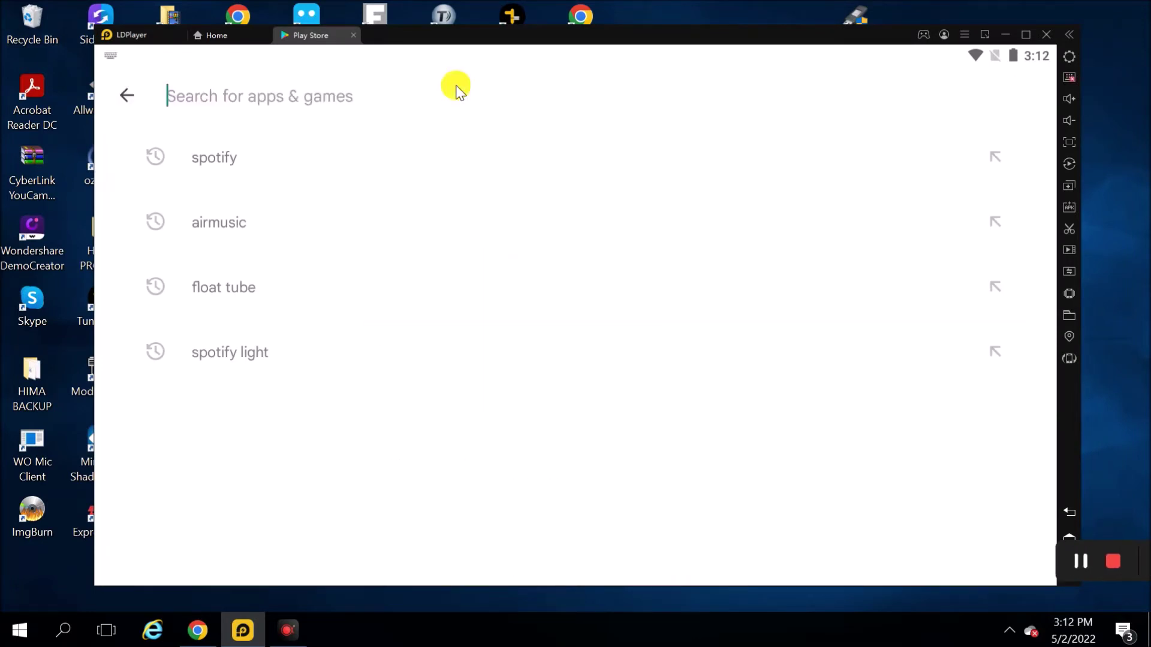
pyautogui.write('air')
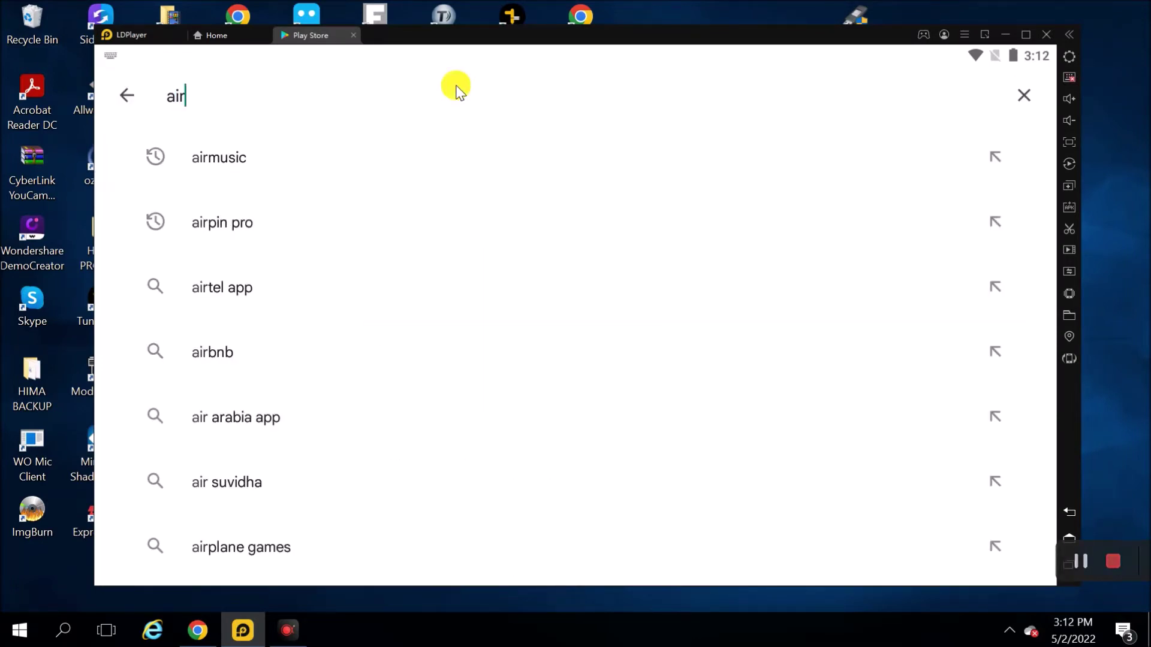
pyautogui.write('music')
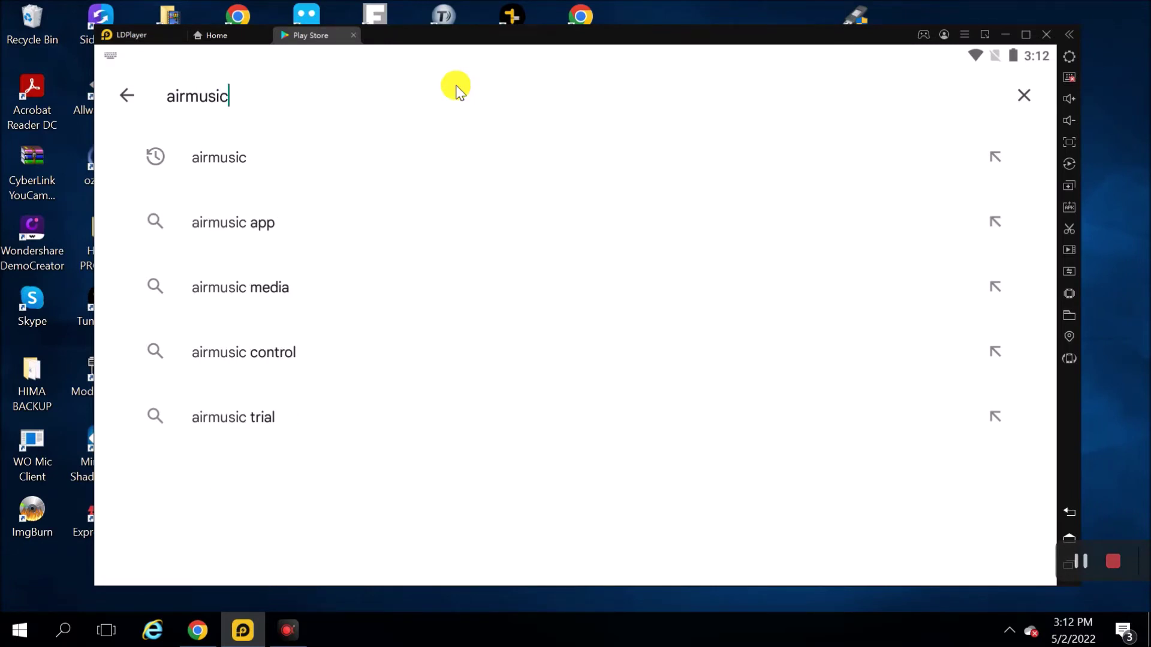
pyautogui.press('Return')
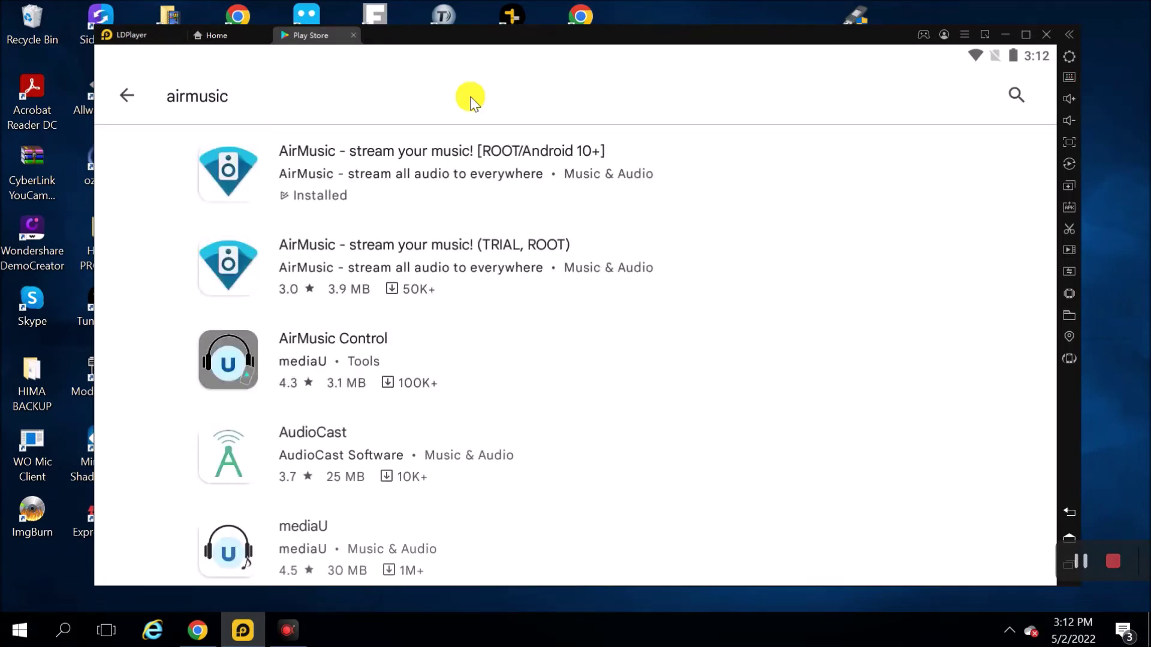
pyautogui.click(493, 138)
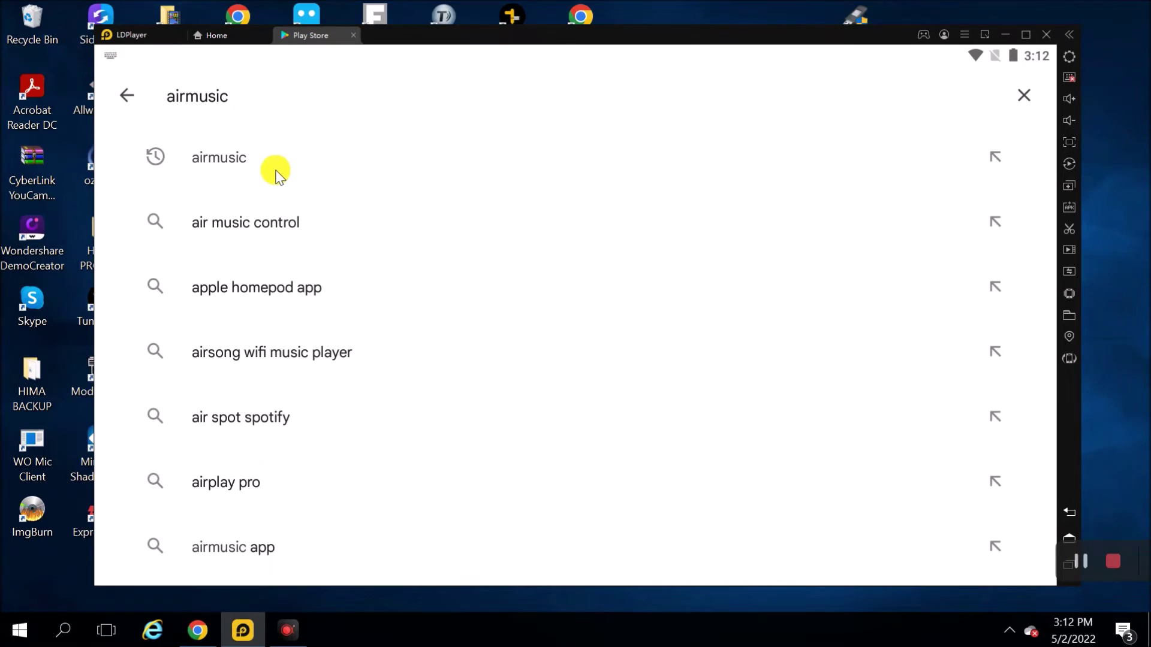
pyautogui.click(229, 165)
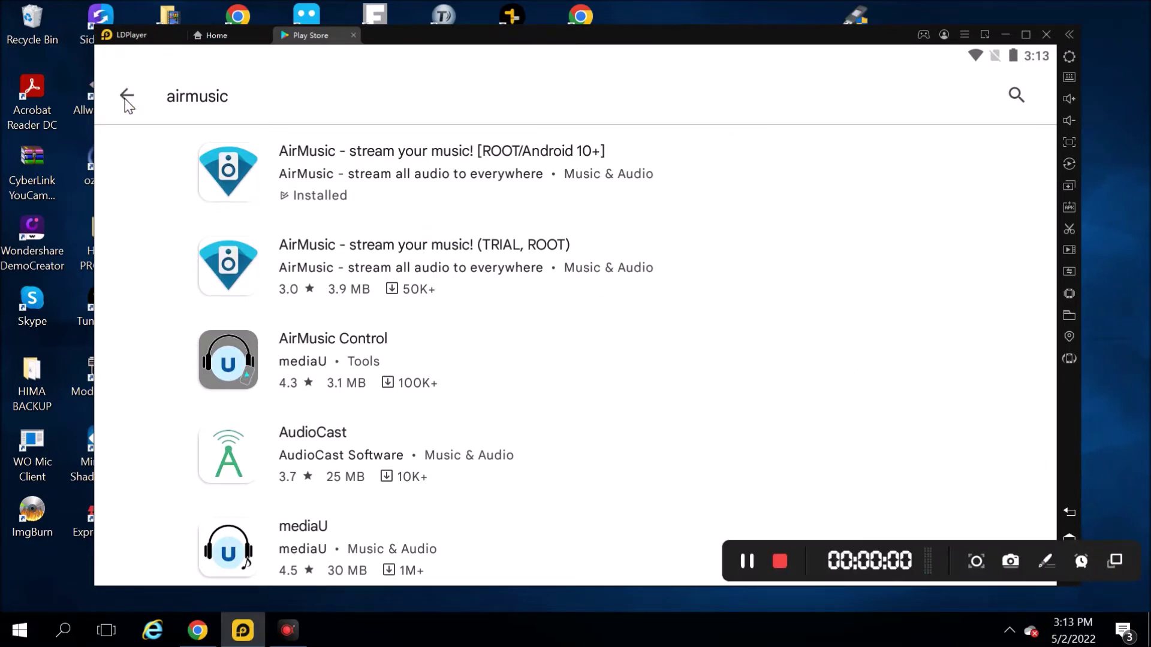
pyautogui.click(126, 99)
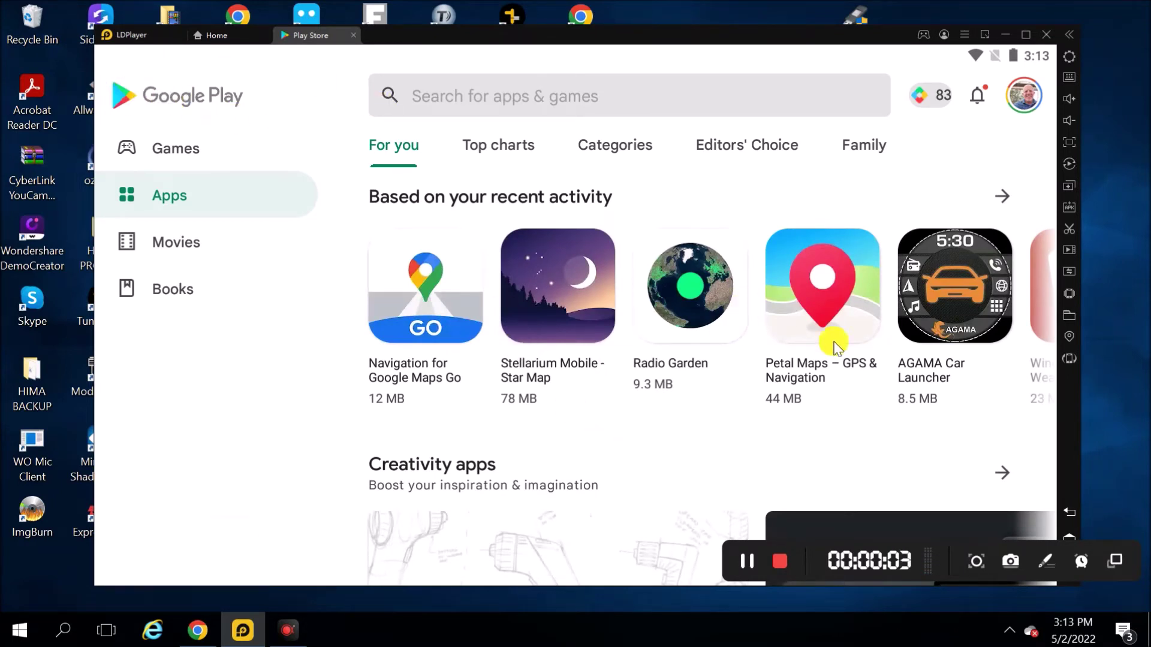
pyautogui.click(1069, 511)
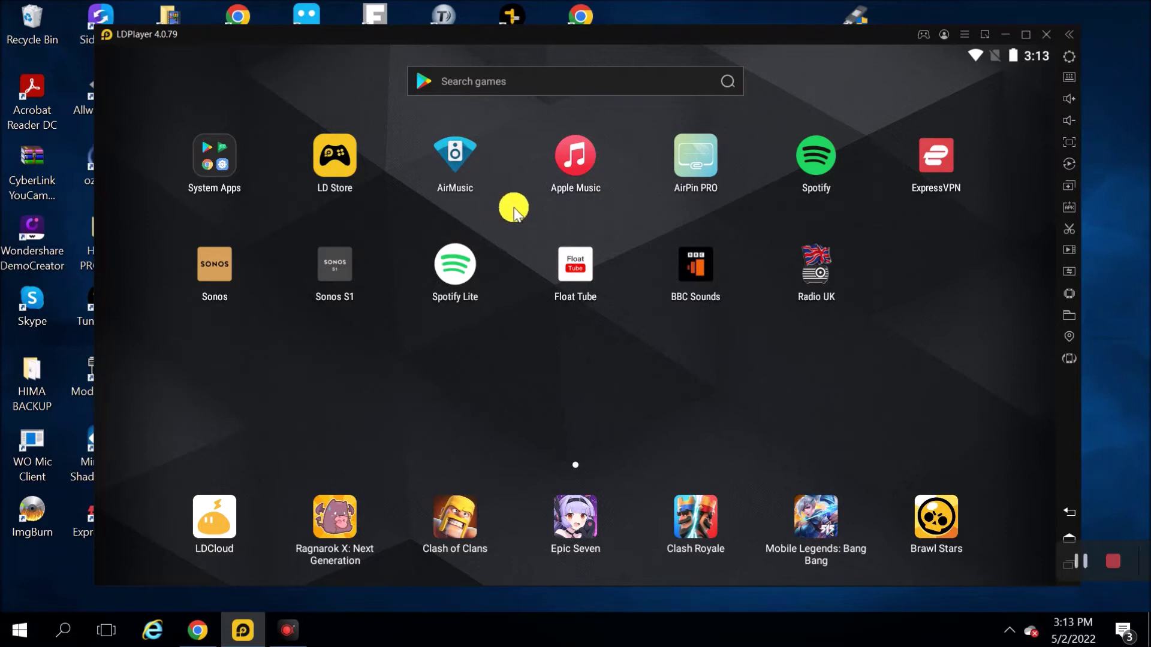
# Open and close Float Tube, then launch AirMusic connected to the Garage S1 Sonos.
pyautogui.click(578, 232)
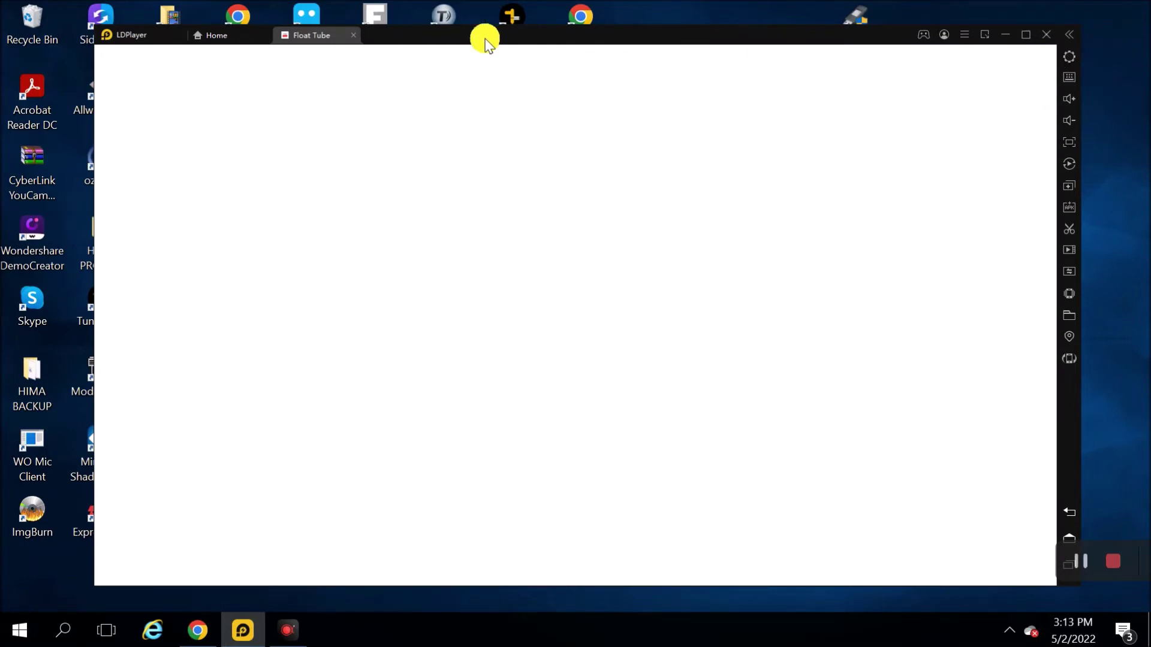
pyautogui.click(353, 35)
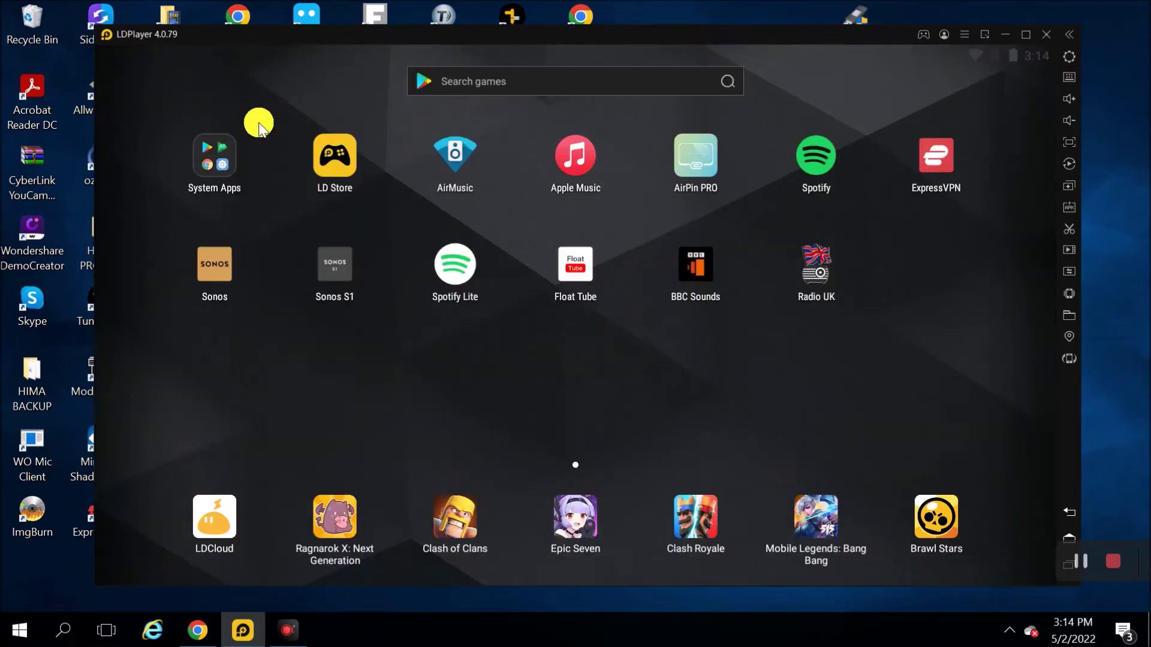
pyautogui.click(437, 157)
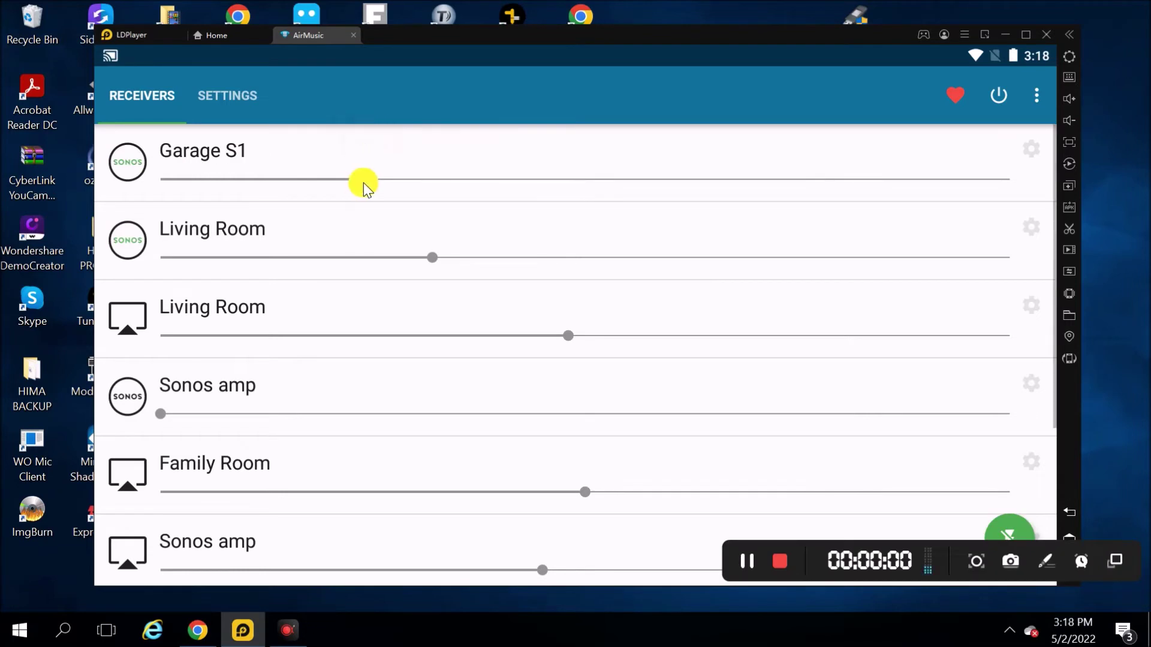
# Lower Garage S1 volume to about 17% and Living Room Sonos to about 9%.
pyautogui.moveTo(340, 177); pyautogui.dragTo(305, 179)
pyautogui.moveTo(412, 257); pyautogui.dragTo(237, 257)
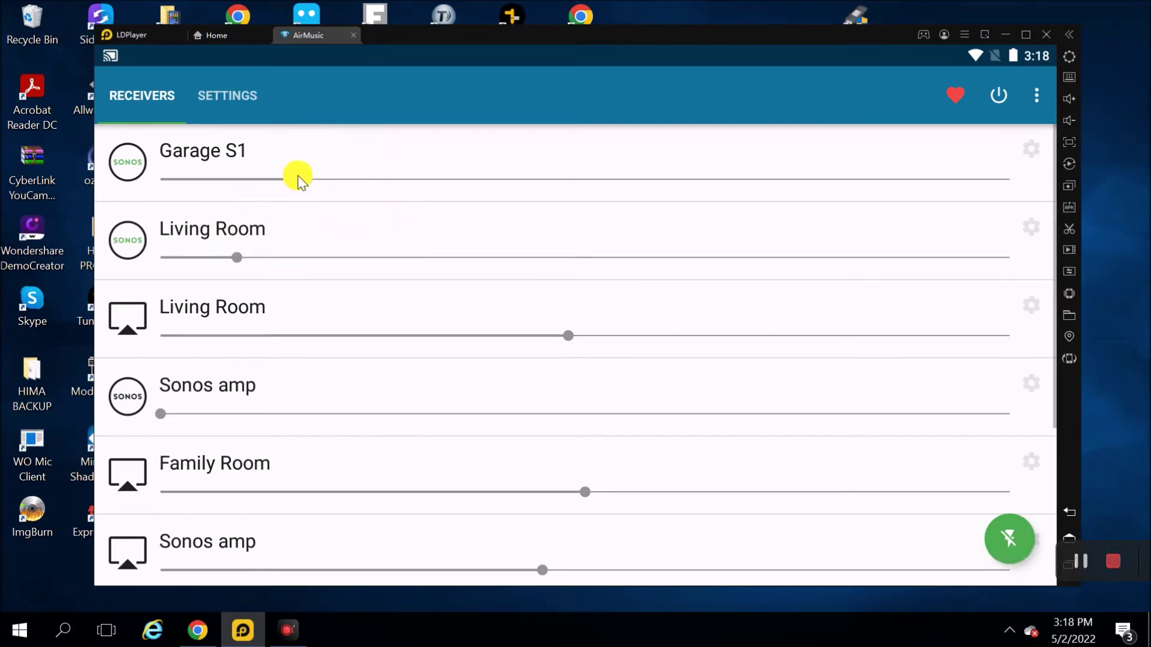
pyautogui.moveTo(299, 179); pyautogui.dragTo(228, 180)
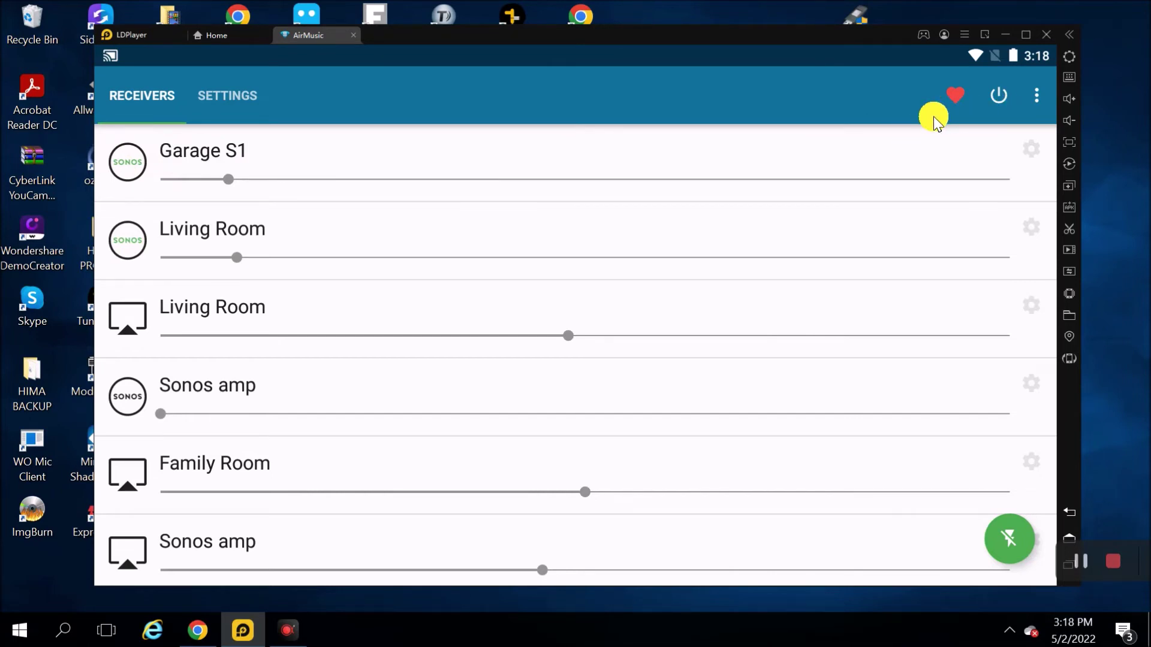
pyautogui.click(1070, 56)
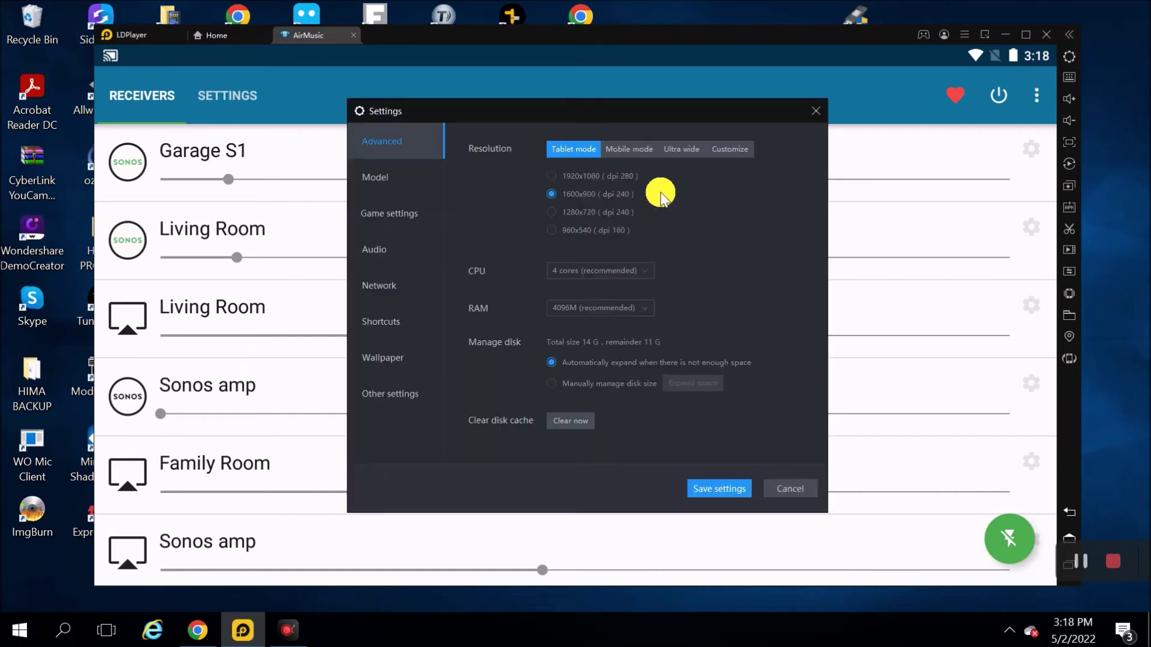
pyautogui.click(385, 254)
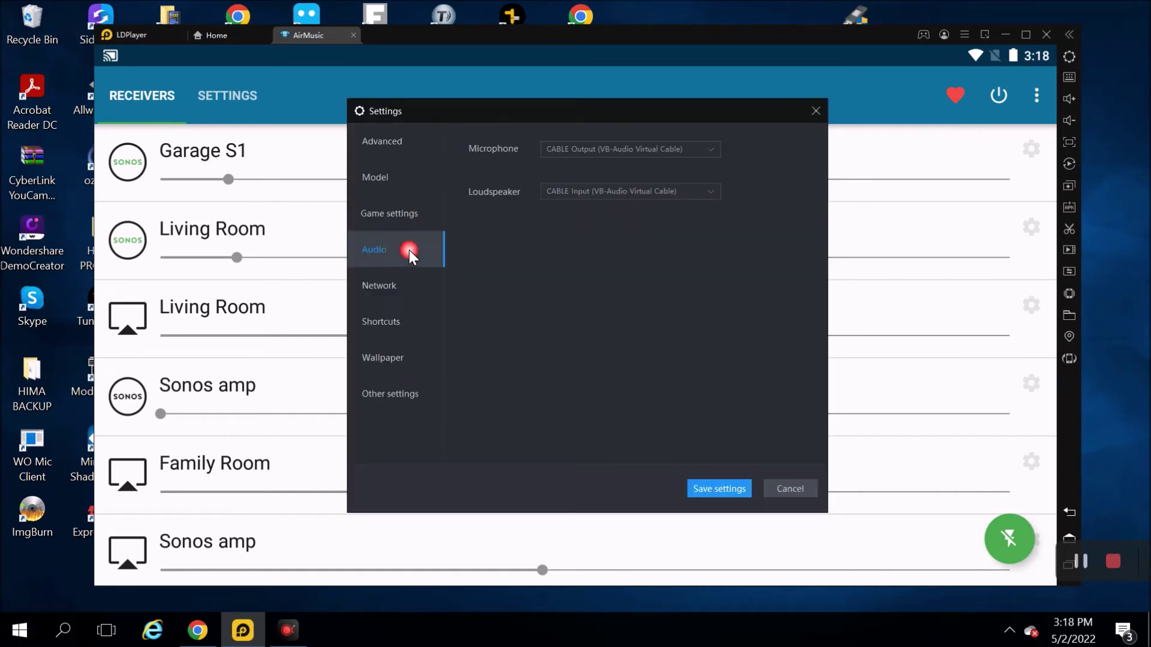
pyautogui.click(574, 194)
pyautogui.click(574, 193)
pyautogui.click(578, 149)
pyautogui.click(579, 149)
pyautogui.click(708, 487)
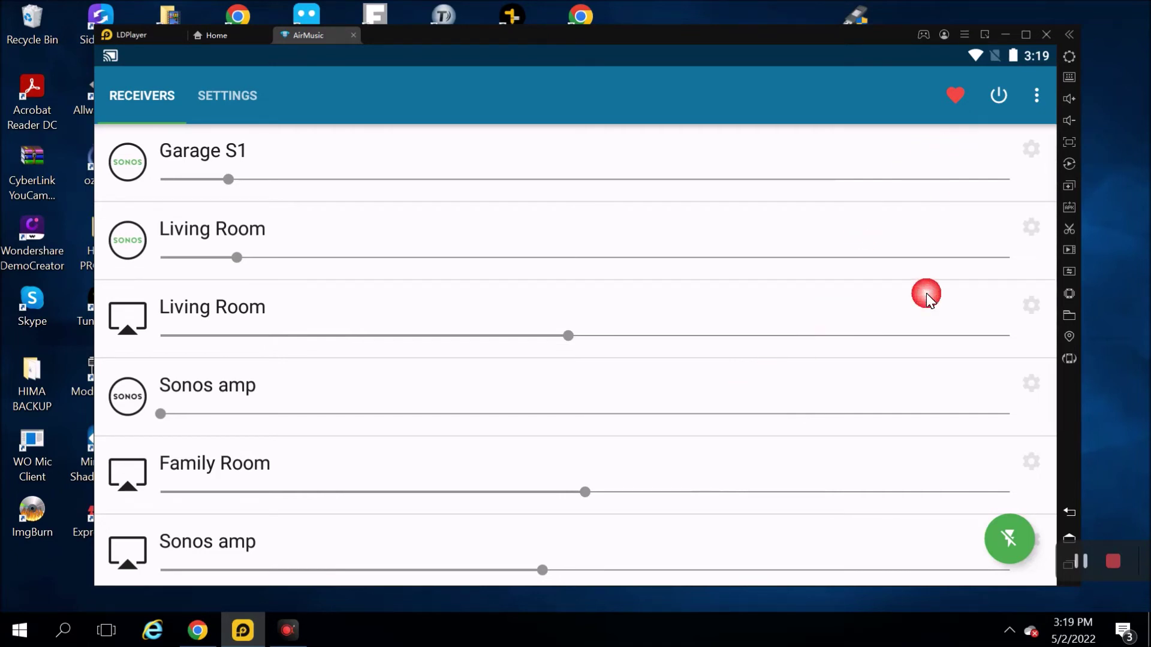
pyautogui.click(1106, 566)
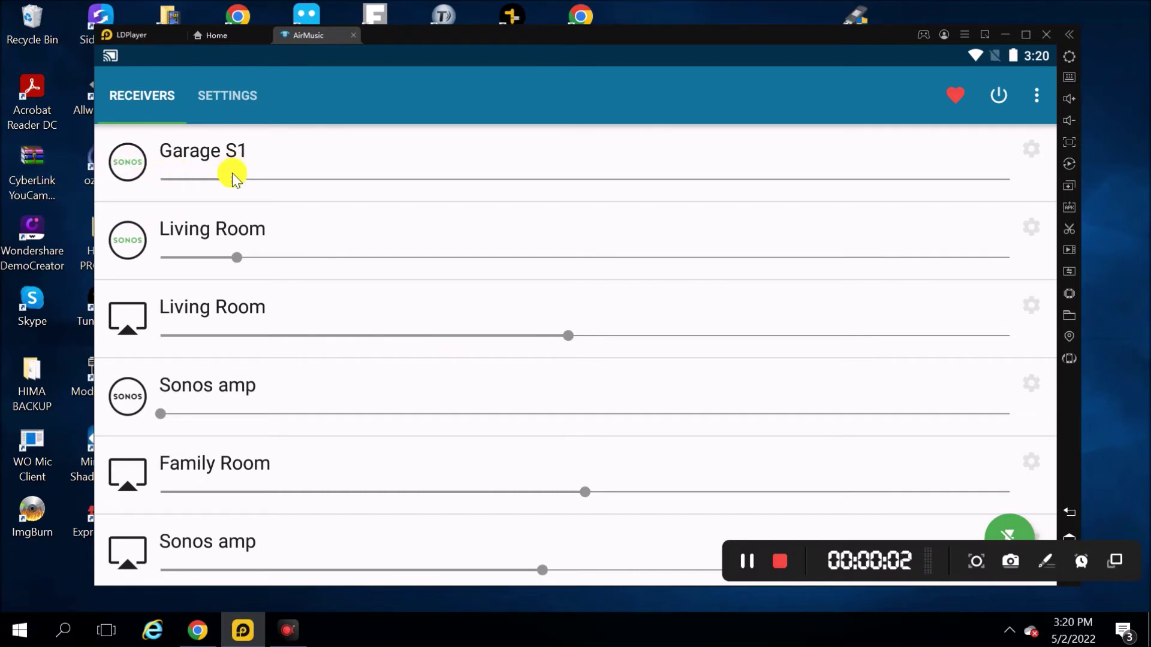
# Raise Garage S1 and Living Room Sonos volumes (Living Room to 30%), then open Apple Music.
pyautogui.moveTo(228, 178)
pyautogui.mouseDown()
pyautogui.moveTo(375, 196)
pyautogui.moveTo(389, 185)
pyautogui.mouseUp()
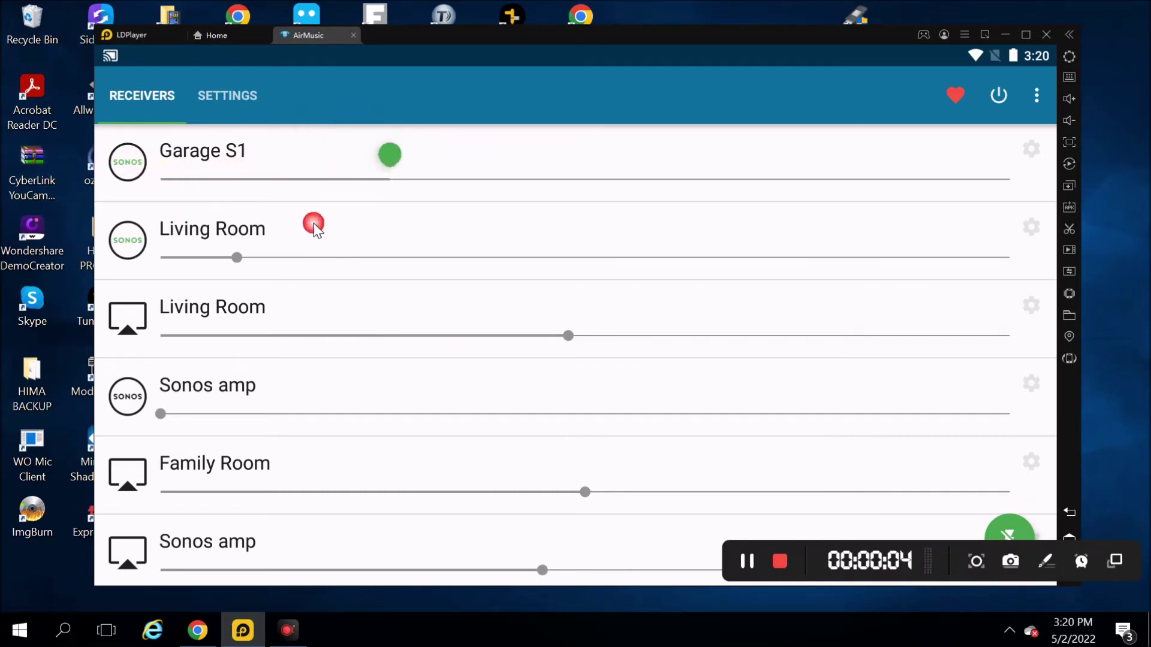
pyautogui.moveTo(233, 258); pyautogui.dragTo(414, 256)
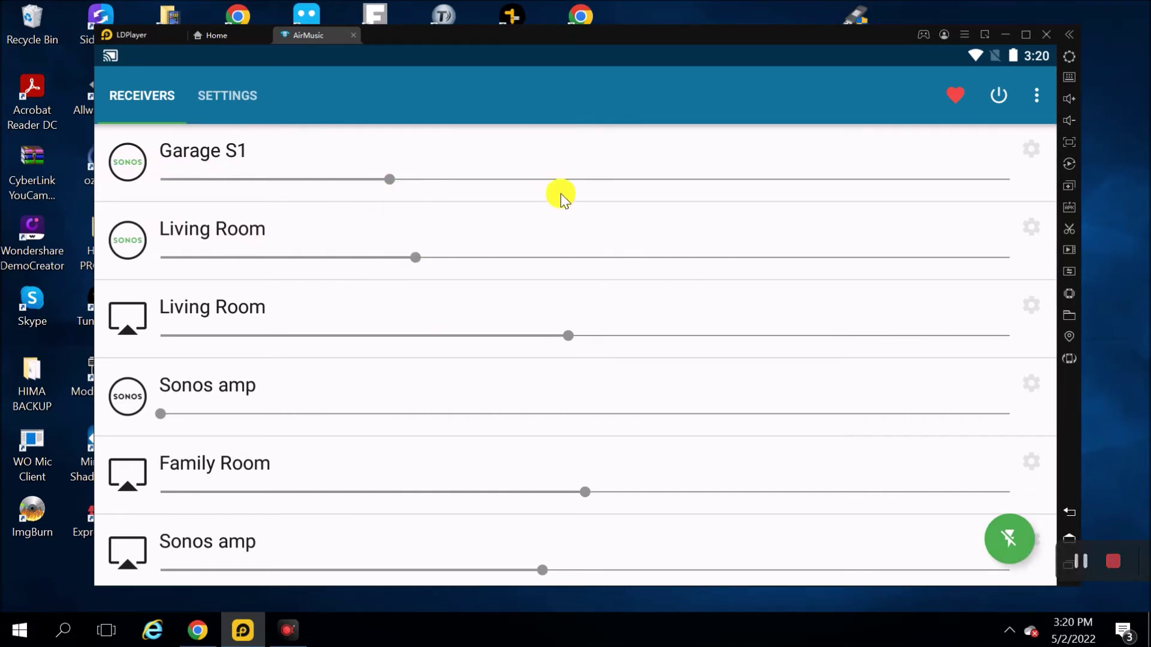
pyautogui.click(235, 33)
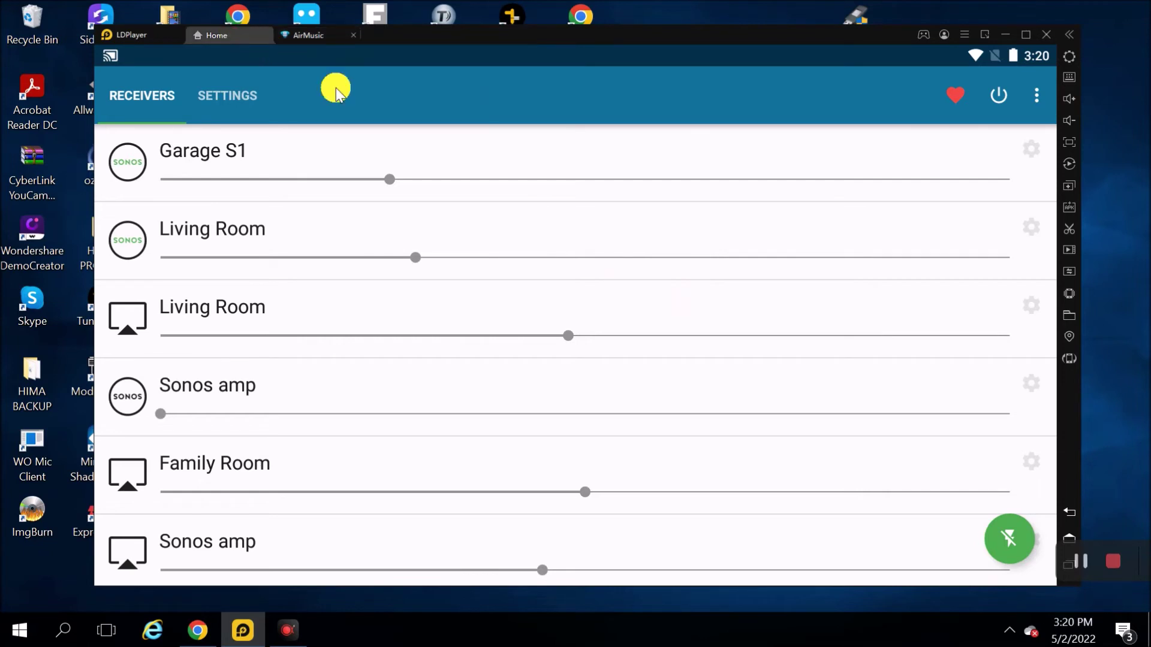
pyautogui.click(572, 176)
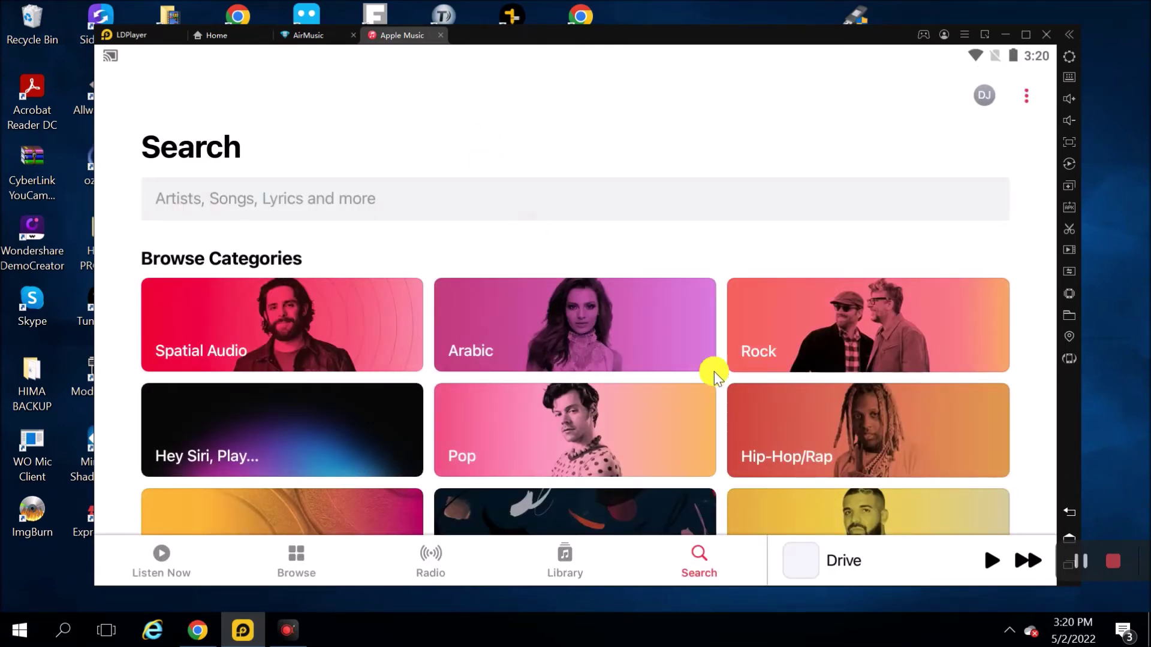
# Browse Apple Music's Pop category, play Drive, and switch back to the AirMusic receivers.
pyautogui.click(584, 443)
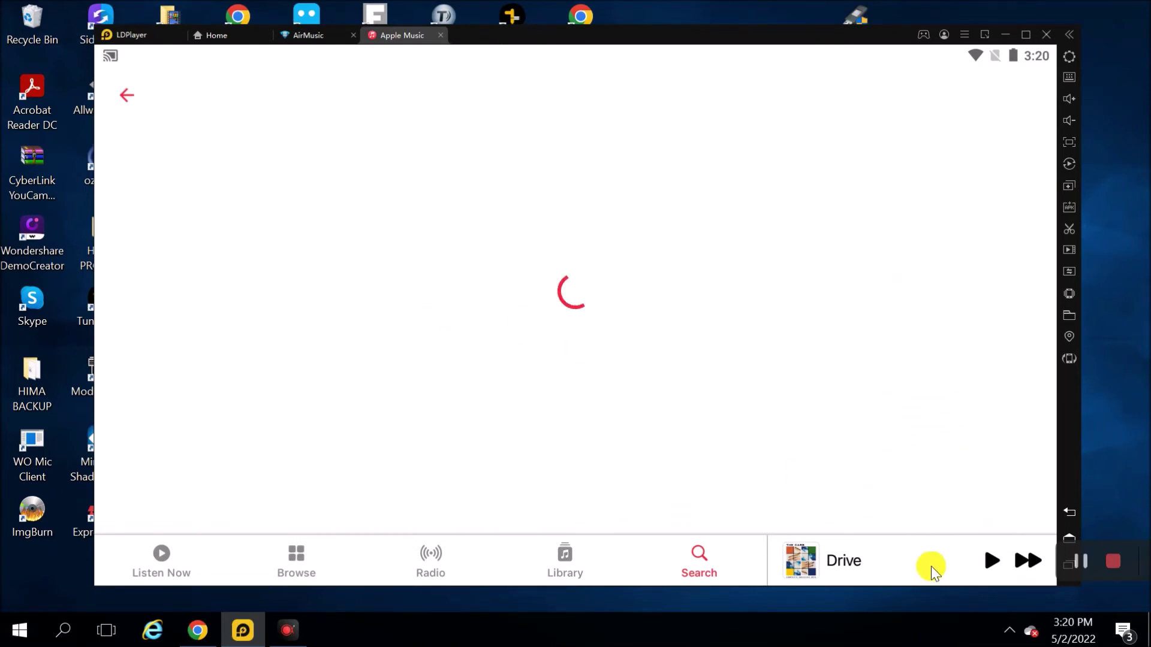
pyautogui.click(988, 562)
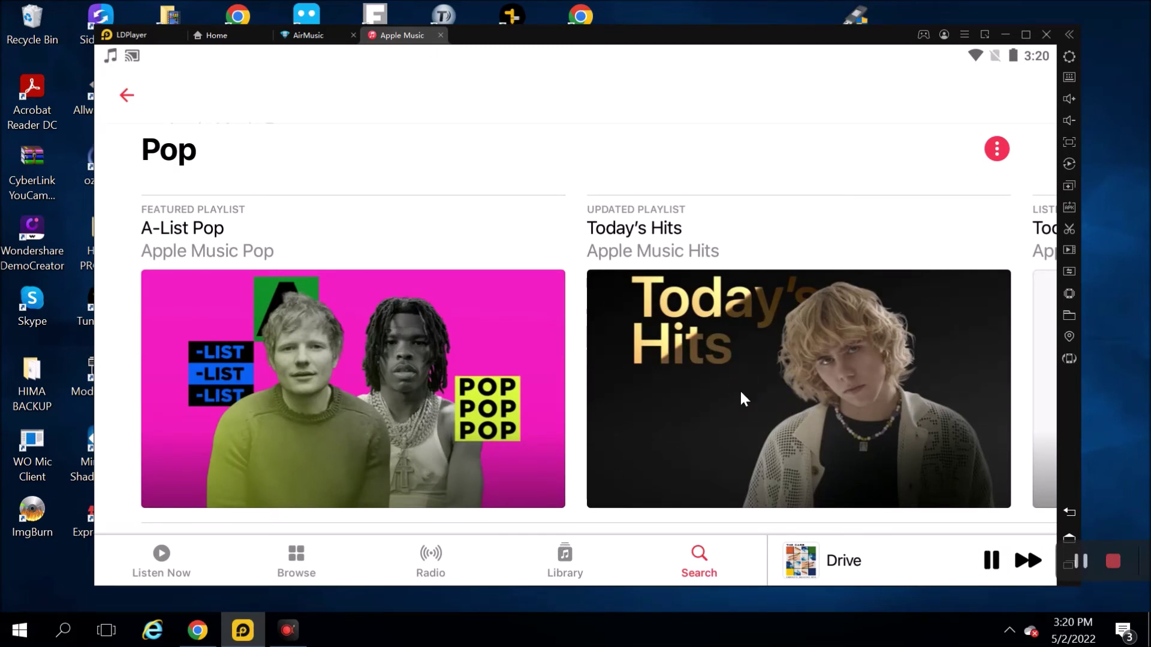
pyautogui.click(794, 404)
pyautogui.click(308, 34)
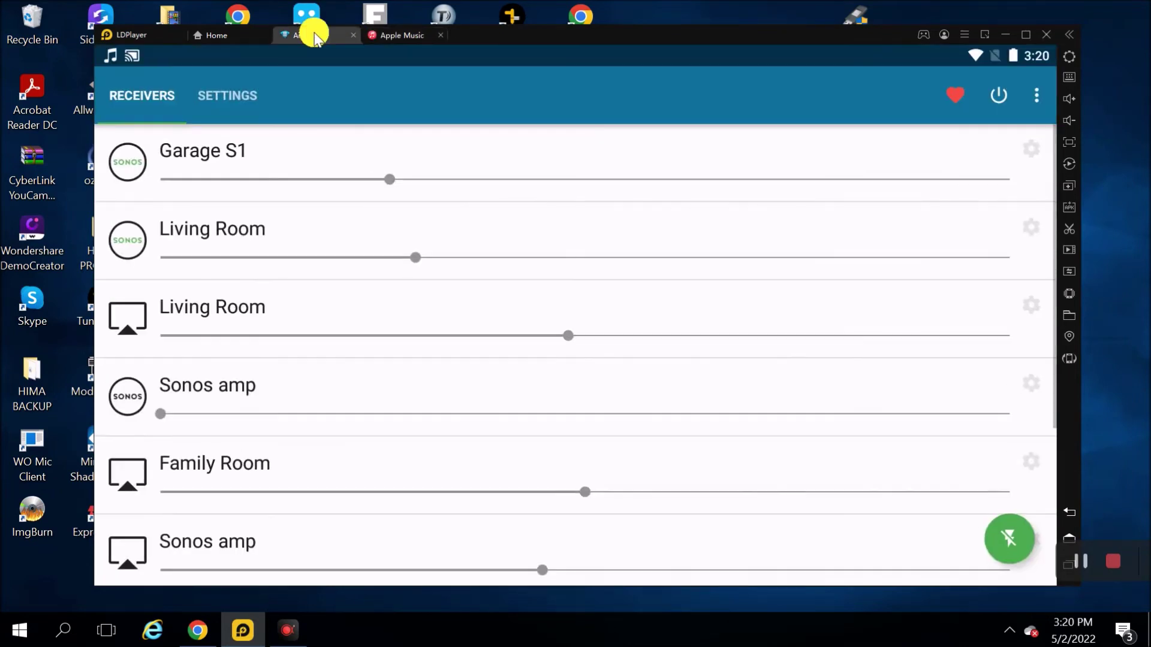
# Adjust Garage S1 to about 29% and Living Room Sonos to about 33%.
pyautogui.moveTo(383, 186); pyautogui.dragTo(483, 180)
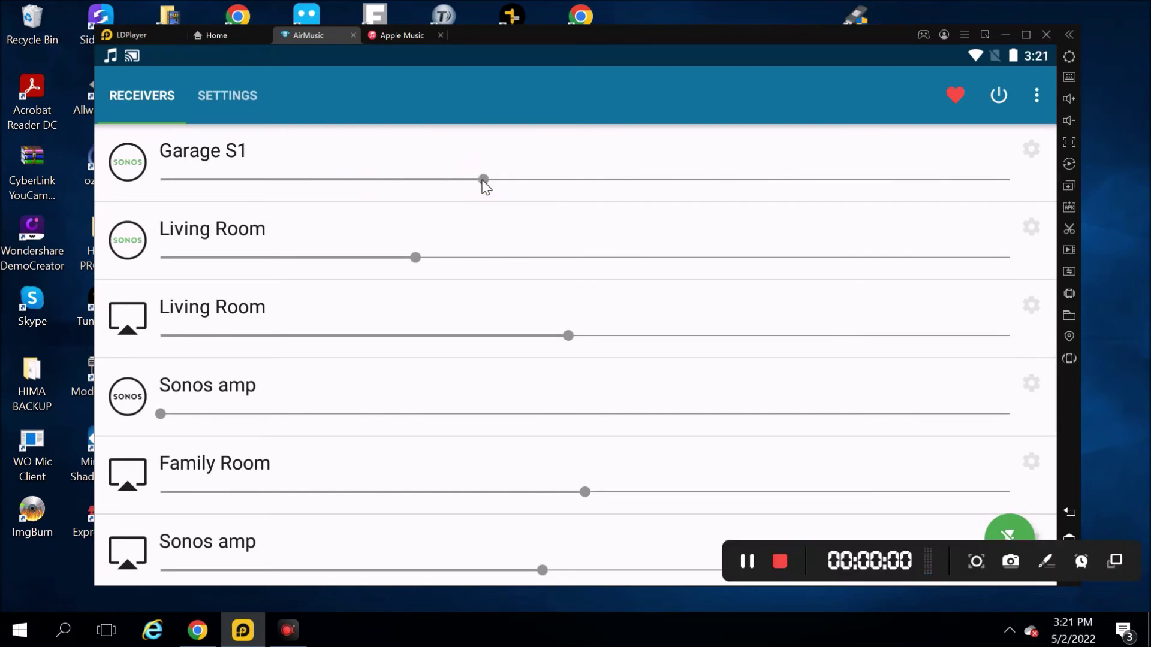
pyautogui.moveTo(483, 179)
pyautogui.mouseDown()
pyautogui.moveTo(397, 192)
pyautogui.moveTo(467, 198)
pyautogui.moveTo(467, 183)
pyautogui.mouseUp()
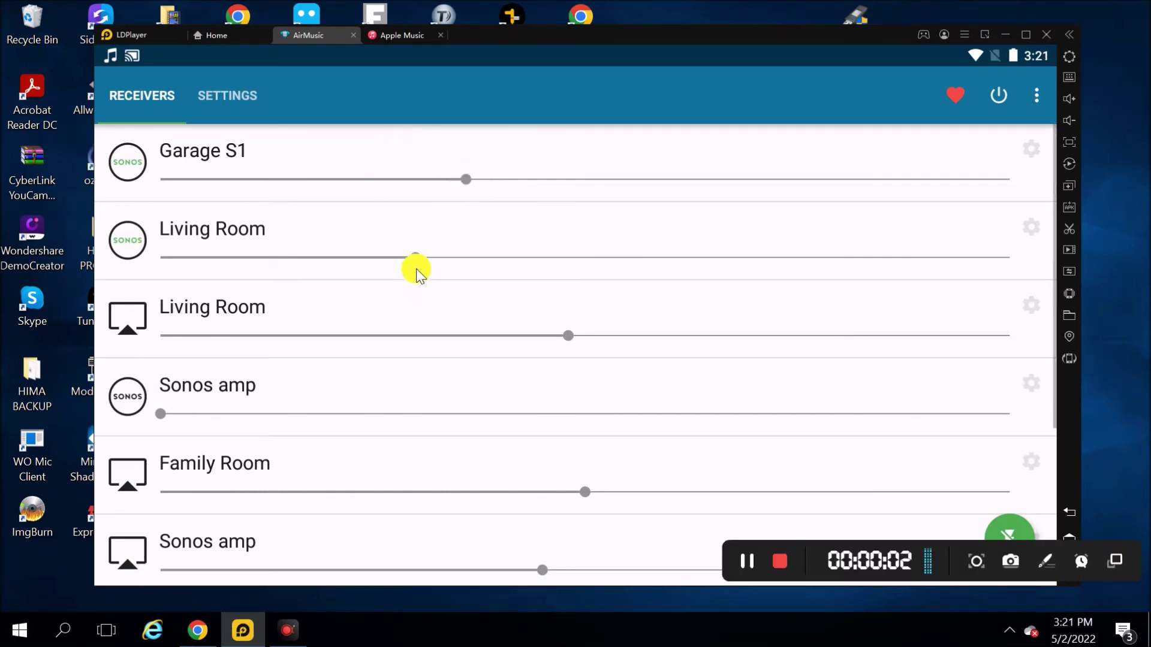
pyautogui.moveTo(415, 257); pyautogui.dragTo(466, 257)
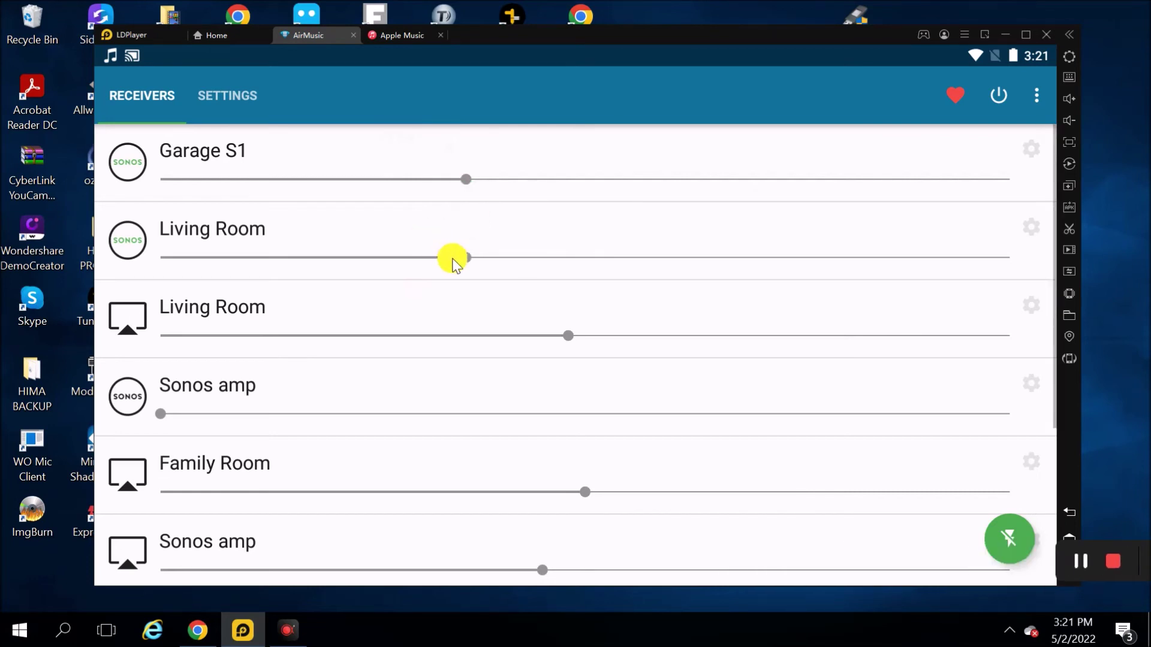
pyautogui.moveTo(465, 263); pyautogui.dragTo(390, 264)
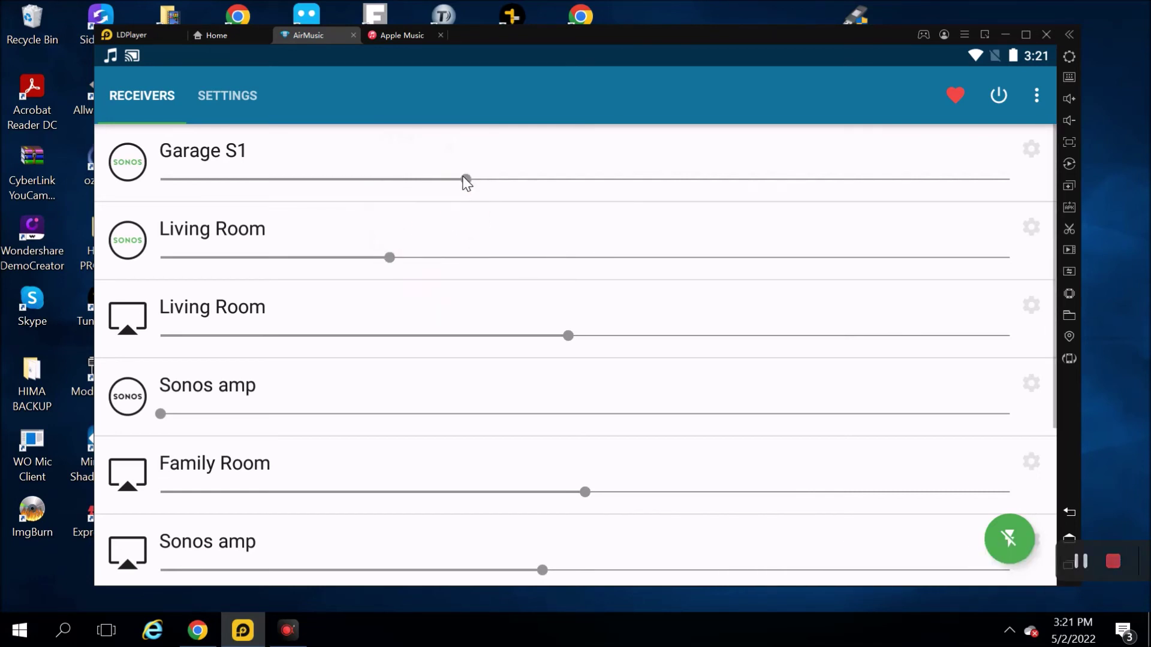
pyautogui.moveTo(465, 180)
pyautogui.mouseDown()
pyautogui.moveTo(403, 181)
pyautogui.moveTo(474, 180)
pyautogui.mouseUp()
pyautogui.moveTo(389, 261)
pyautogui.mouseDown()
pyautogui.moveTo(459, 257)
pyautogui.moveTo(356, 258)
pyautogui.mouseUp()
# Move both sliders again, ending with Garage S1 at about 16% and Living Room low.
pyautogui.moveTo(470, 179); pyautogui.dragTo(356, 187)
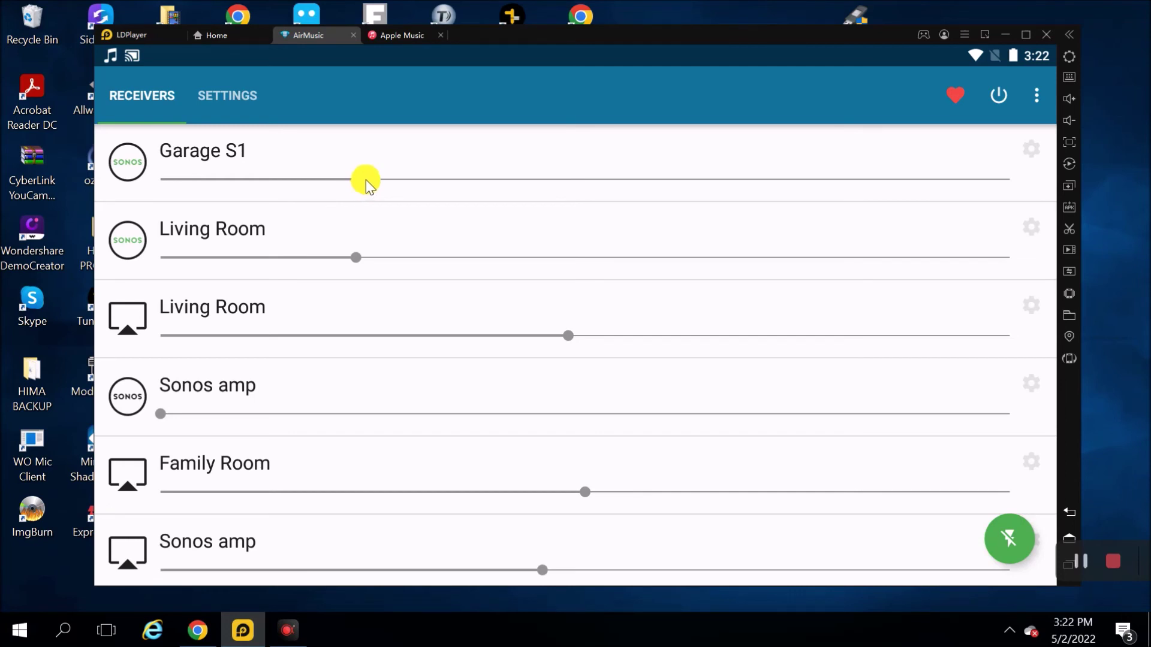
pyautogui.moveTo(366, 179); pyautogui.dragTo(457, 180)
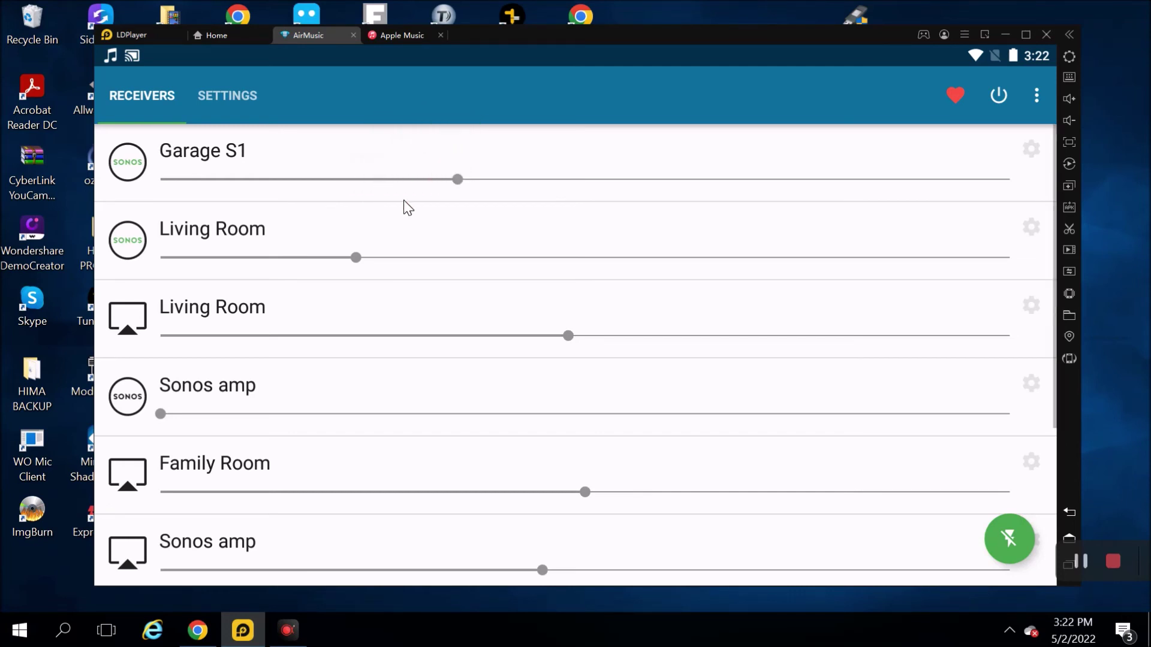
pyautogui.moveTo(354, 257); pyautogui.dragTo(416, 257)
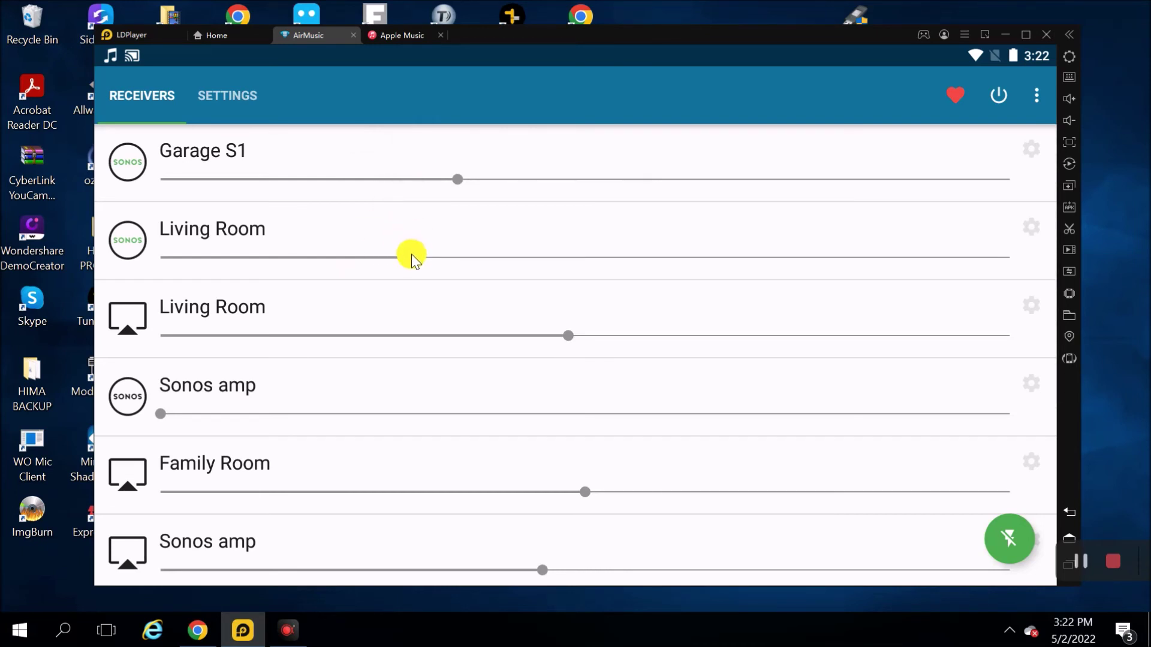
pyautogui.moveTo(411, 255); pyautogui.dragTo(465, 258)
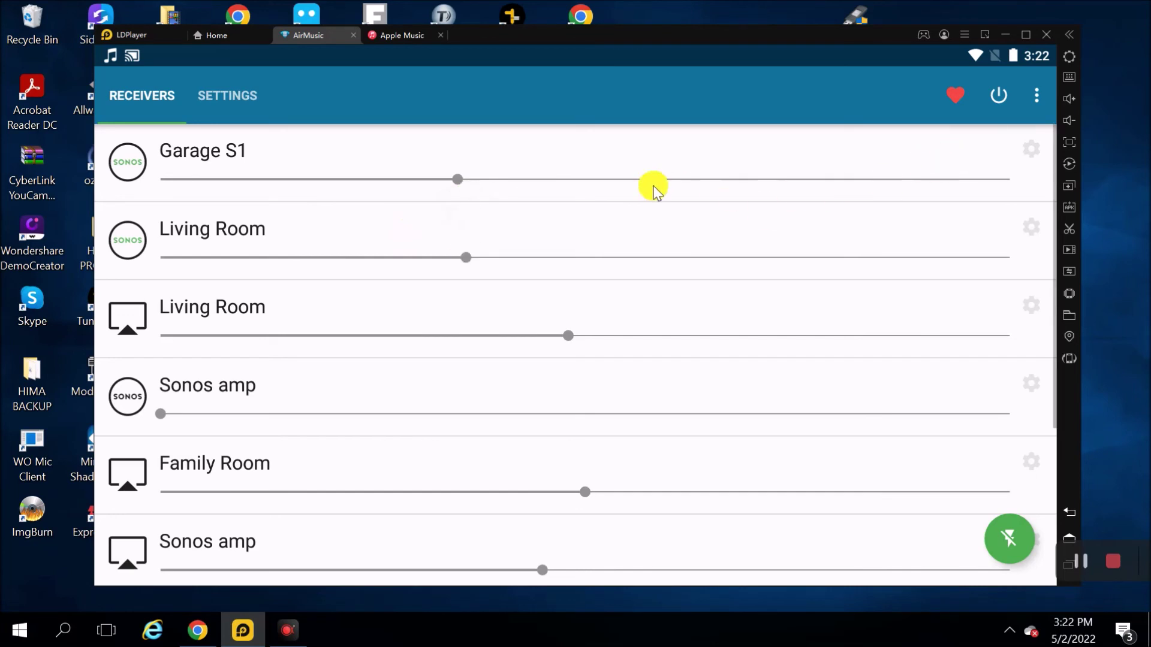
pyautogui.moveTo(457, 179); pyautogui.dragTo(449, 179)
pyautogui.moveTo(368, 191); pyautogui.dragTo(262, 179)
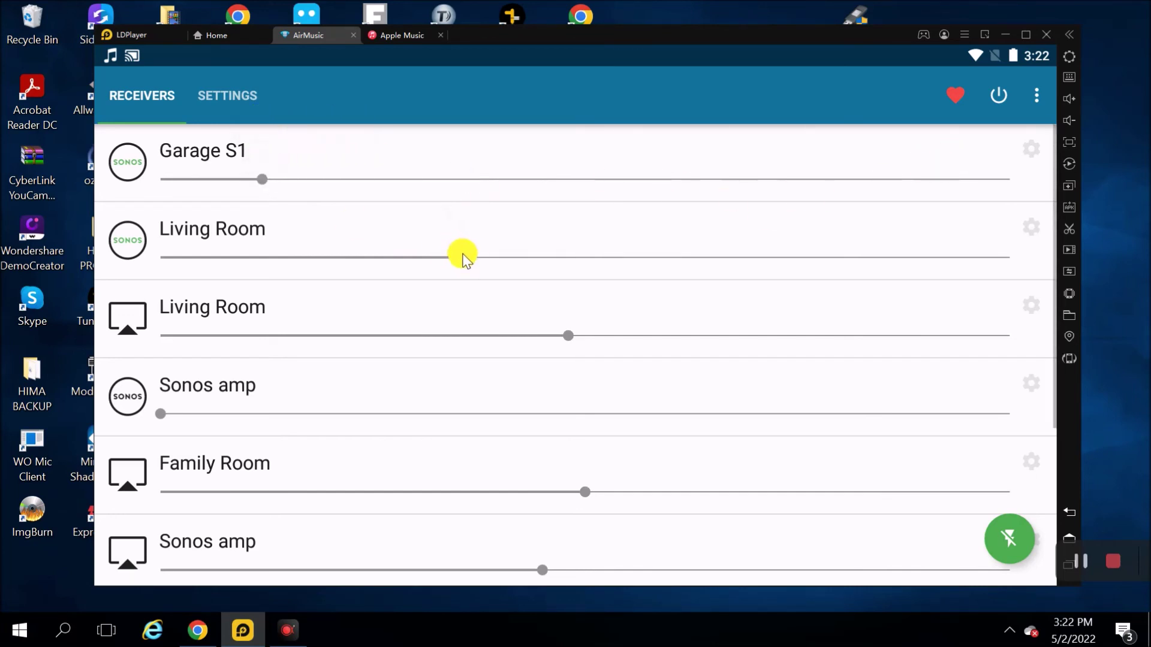
pyautogui.moveTo(460, 256); pyautogui.dragTo(226, 277)
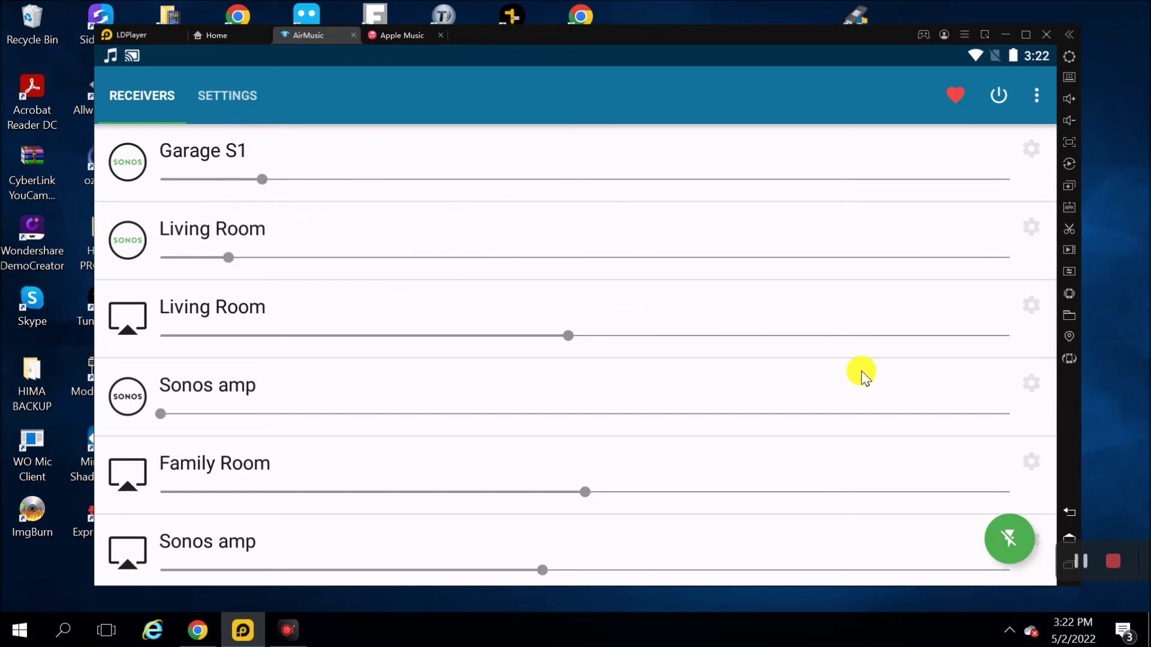
pyautogui.click(1117, 561)
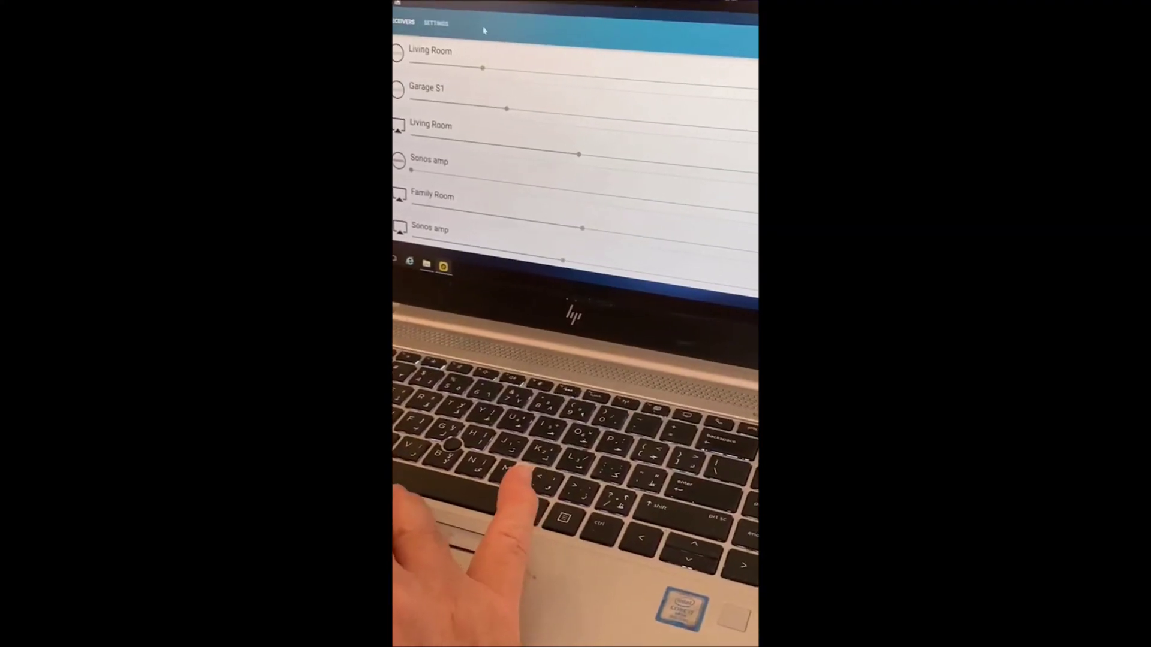
# Glance at the Solid Gold Hits list, then raise Living Room Sonos volume to 35%.
pyautogui.press(',')
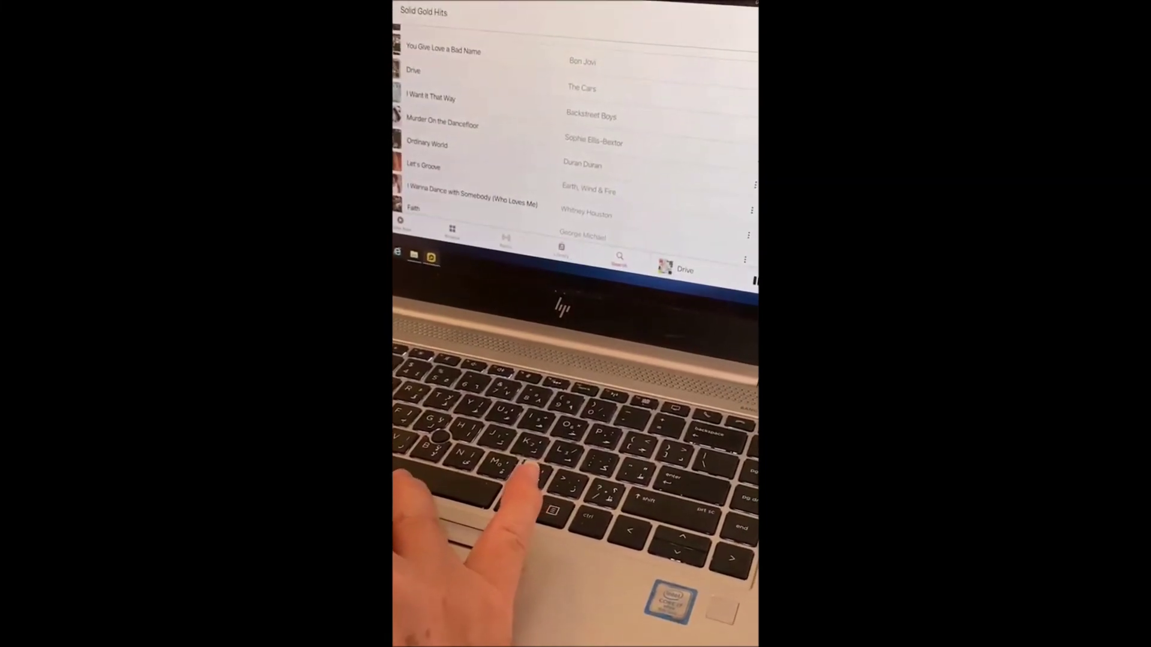
pyautogui.press(',')
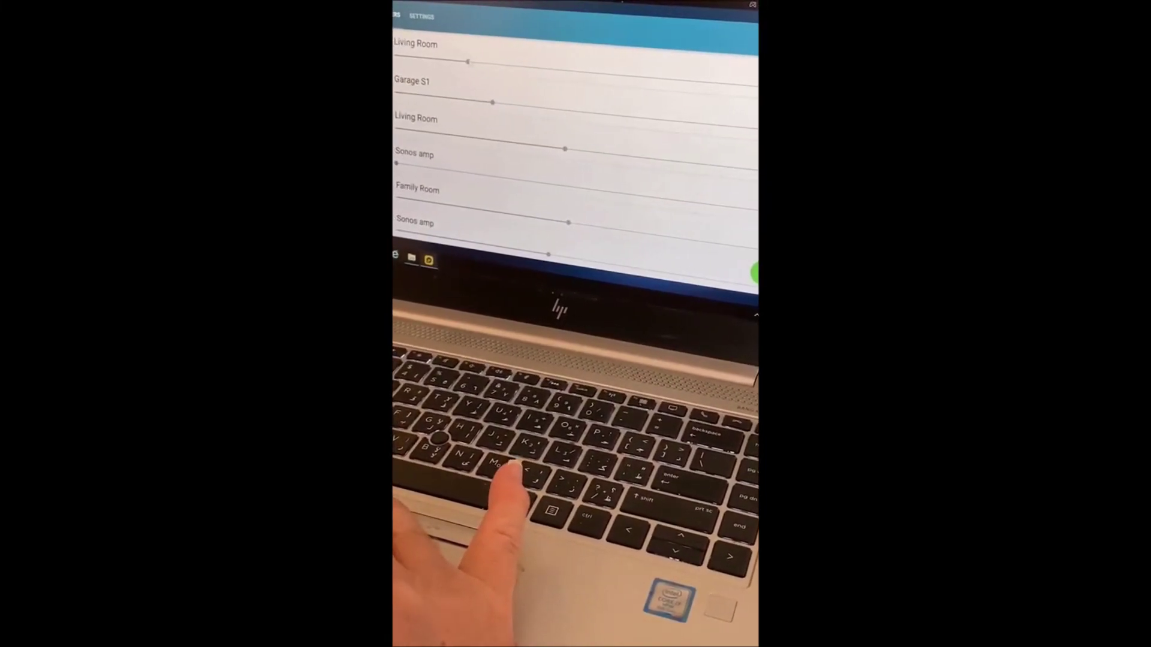
pyautogui.press(',')
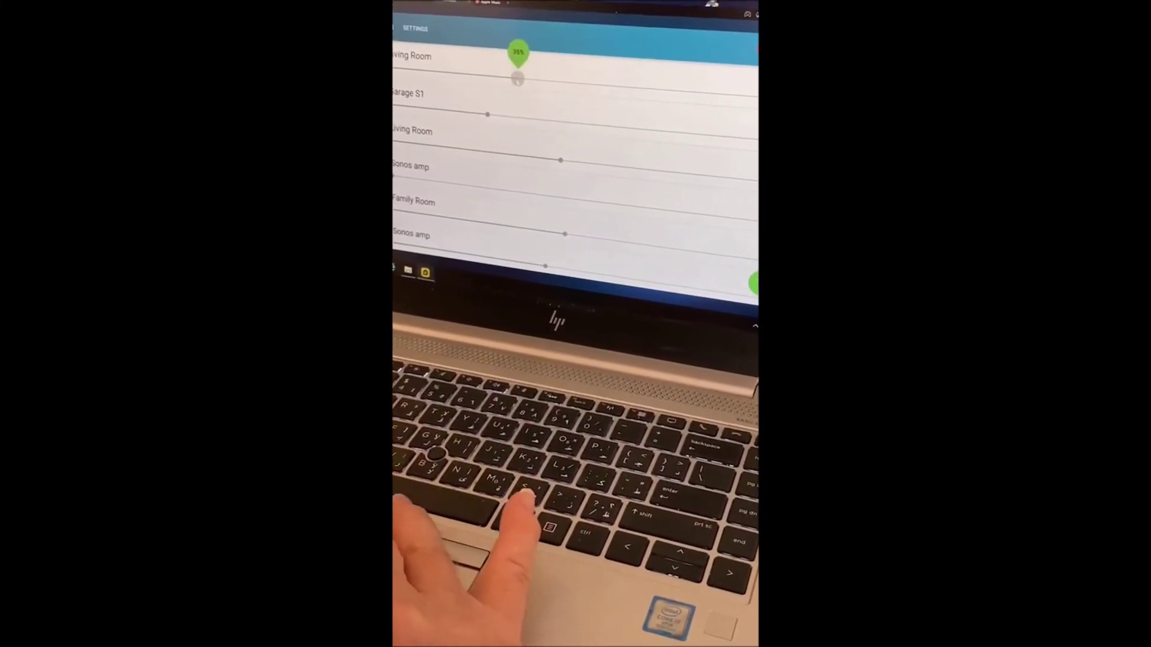